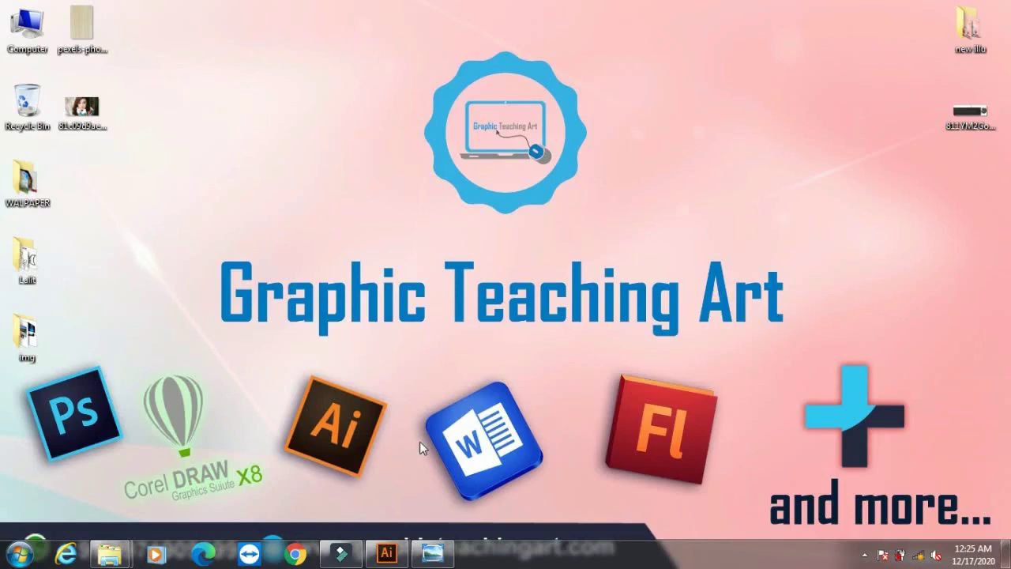
# Bring Illustrator forward and create a new blank 792 × 612 px Letter-size RGB document.
pyautogui.click(387, 553)
pyautogui.click(41, 11)
pyautogui.click(53, 29)
pyautogui.click(578, 419)
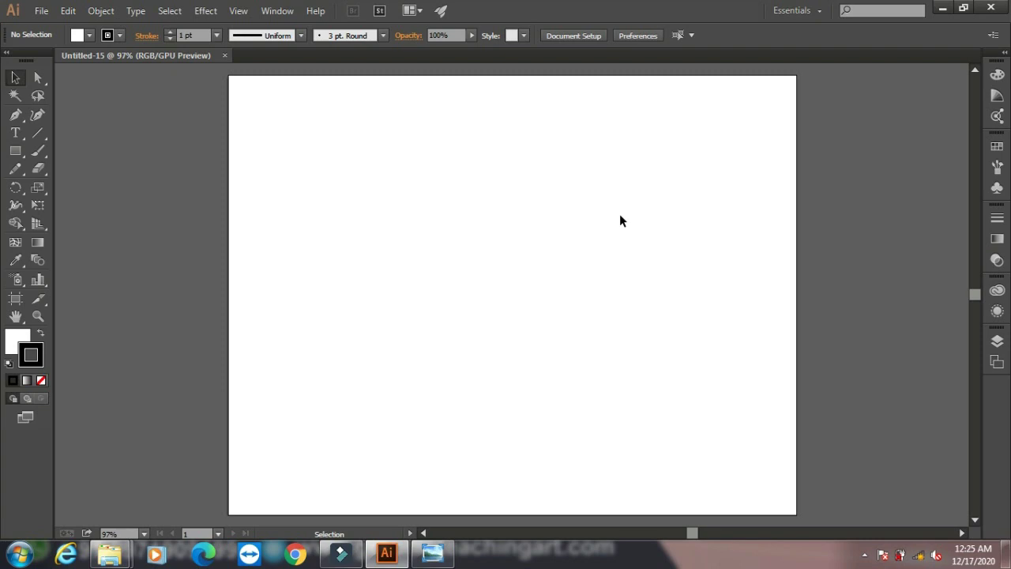
# Show the Symbols panel and drag a ComboBox symbol onto the centre of the artboard.
pyautogui.click(278, 12)
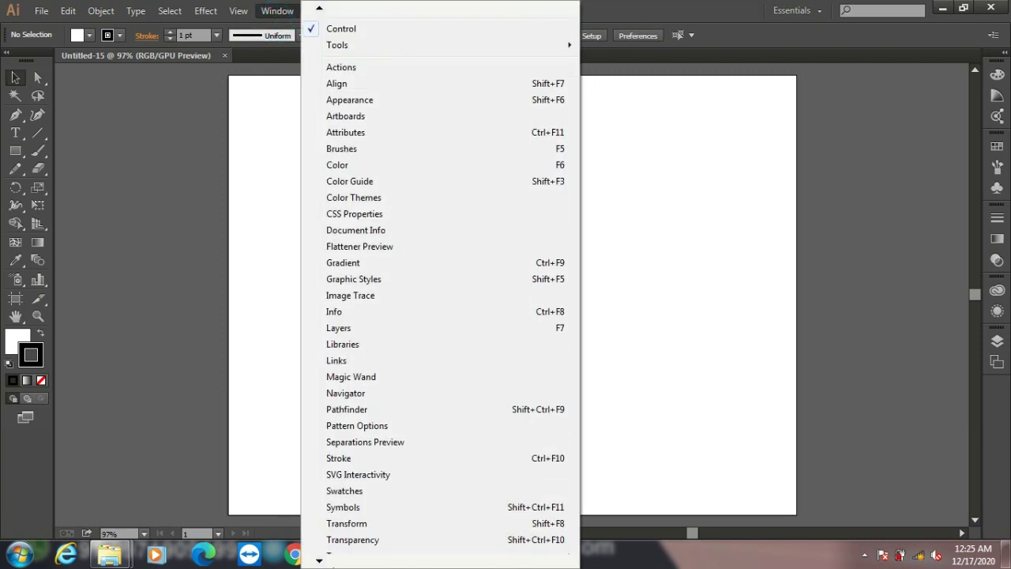
pyautogui.click(355, 469)
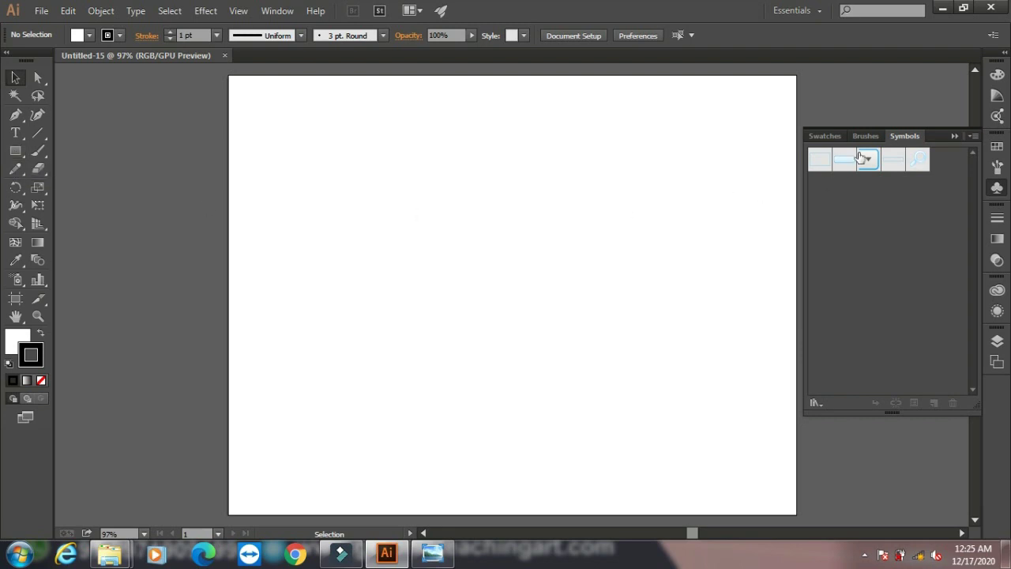
pyautogui.moveTo(859, 158)
pyautogui.mouseDown()
pyautogui.moveTo(468, 226)
pyautogui.moveTo(529, 283)
pyautogui.mouseUp()
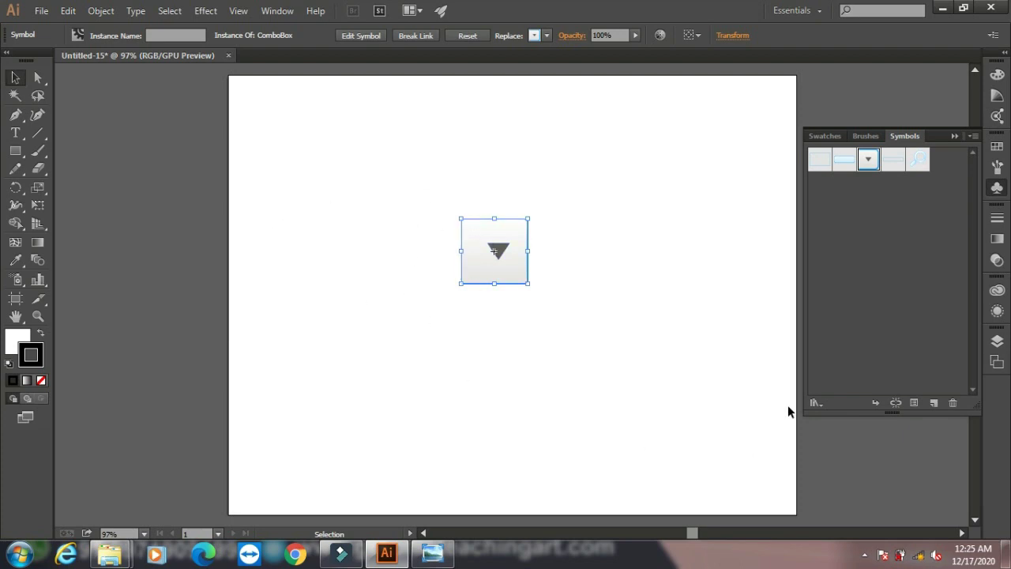
# Load the 3D Symbols library, enlarge its panel, and place an At Symbol at upper left.
pyautogui.click(815, 403)
pyautogui.click(885, 48)
pyautogui.moveTo(532, 235); pyautogui.dragTo(715, 99)
pyautogui.moveTo(685, 203); pyautogui.dragTo(668, 467)
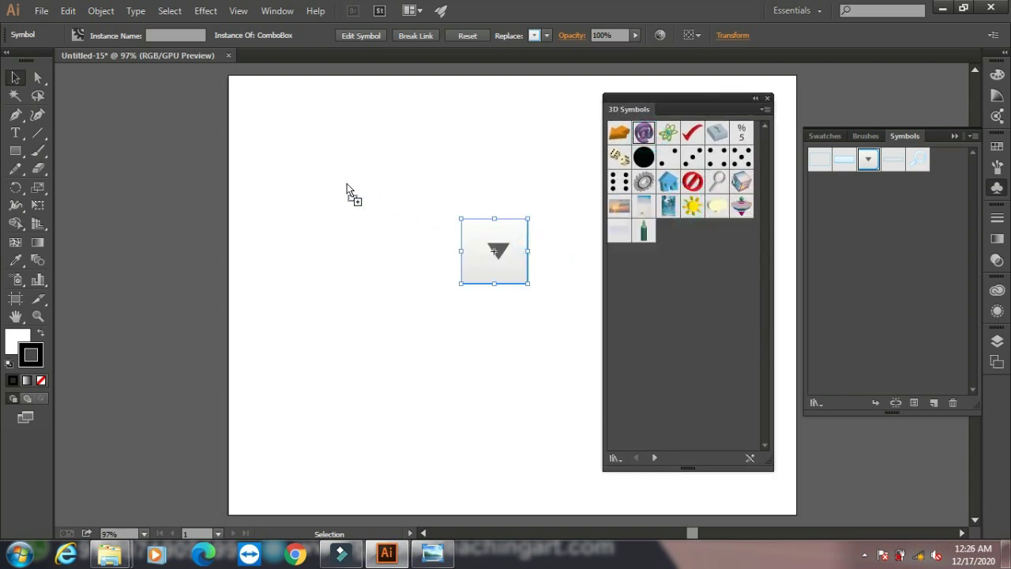
pyautogui.moveTo(645, 135); pyautogui.dragTo(351, 184)
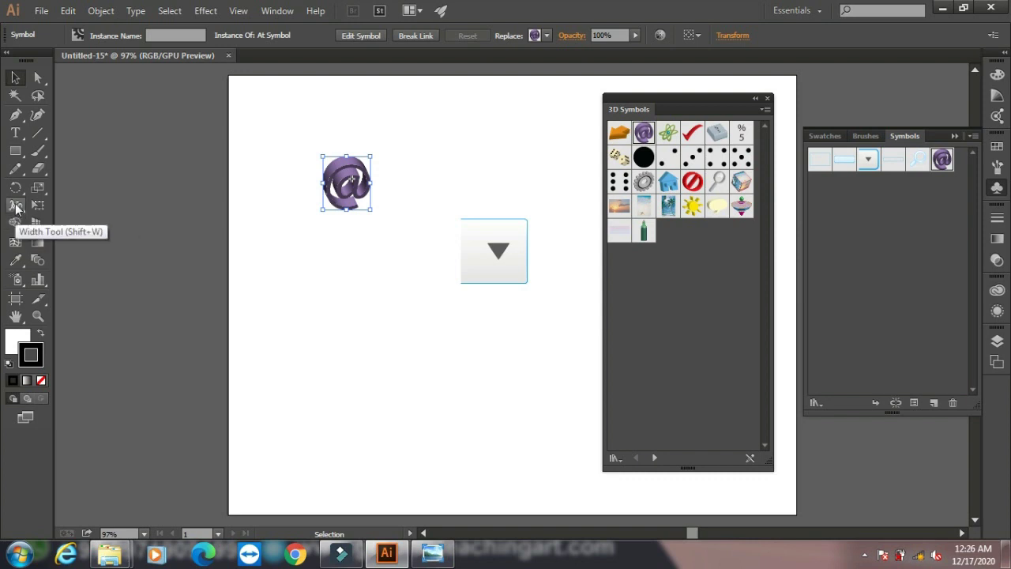
# Spray a ring of @ symbol copies around the original with the torn-off Symbol Sprayer.
pyautogui.click(16, 206)
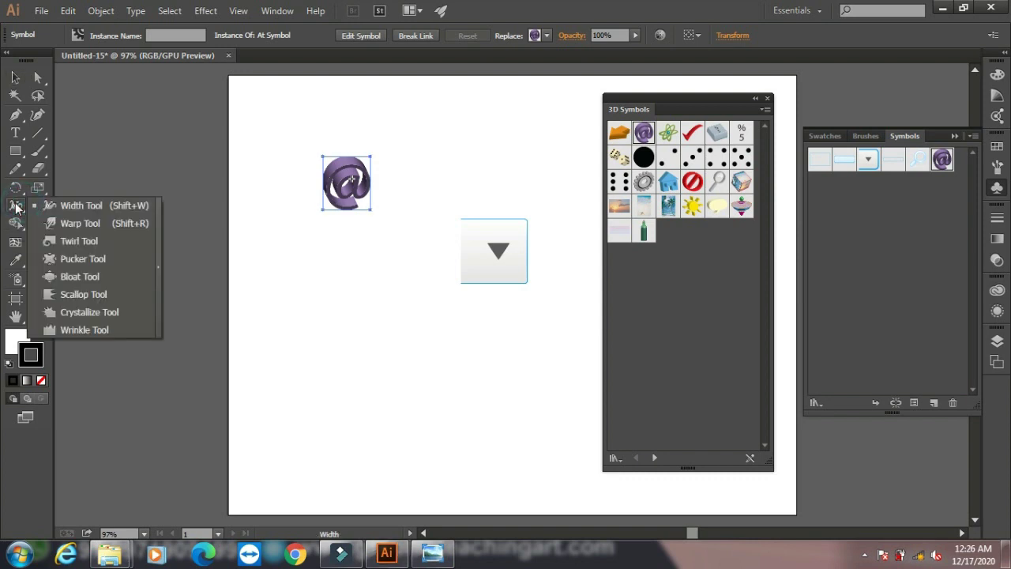
pyautogui.click(18, 279)
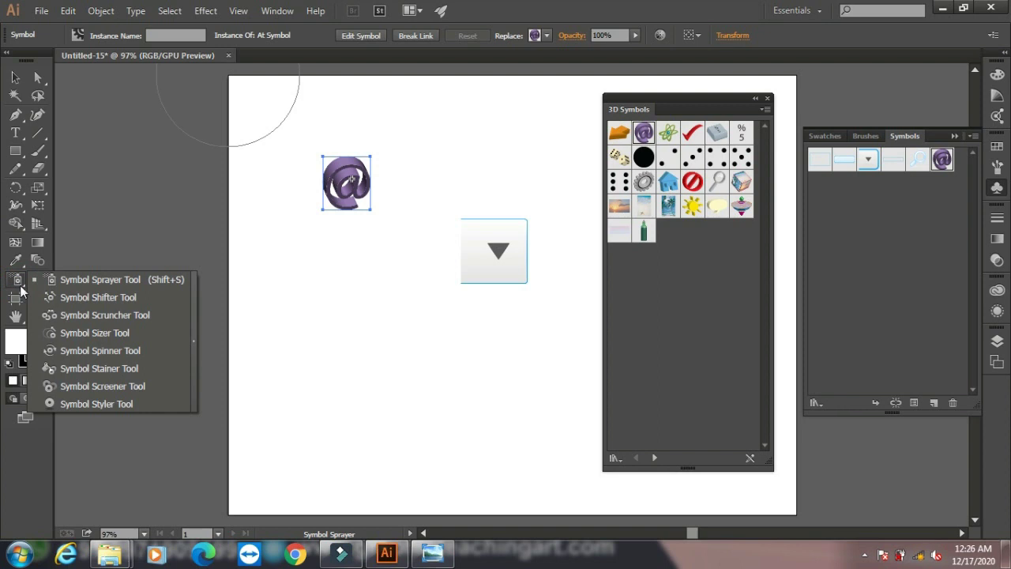
pyautogui.click(192, 313)
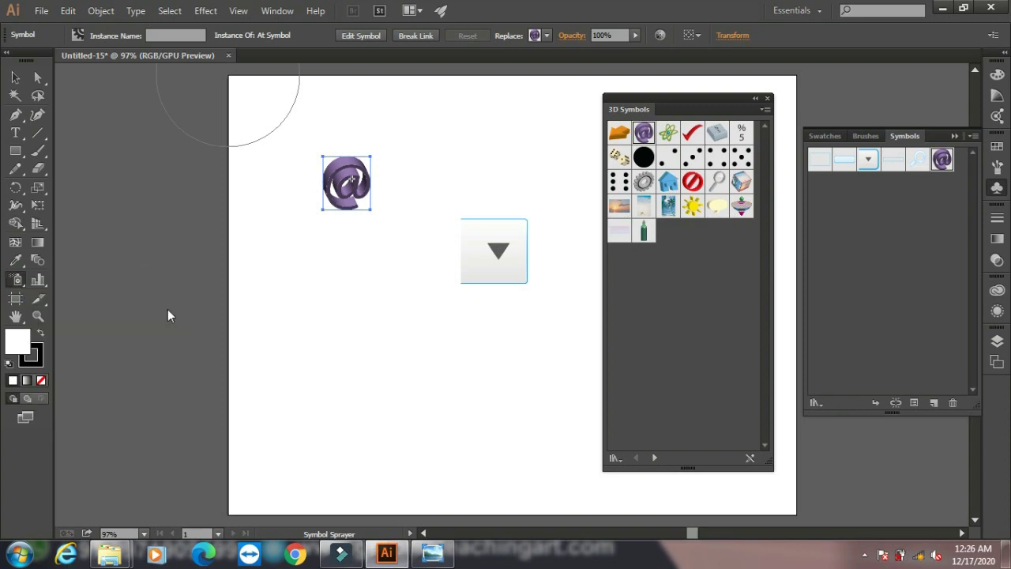
pyautogui.moveTo(87, 288); pyautogui.dragTo(148, 362)
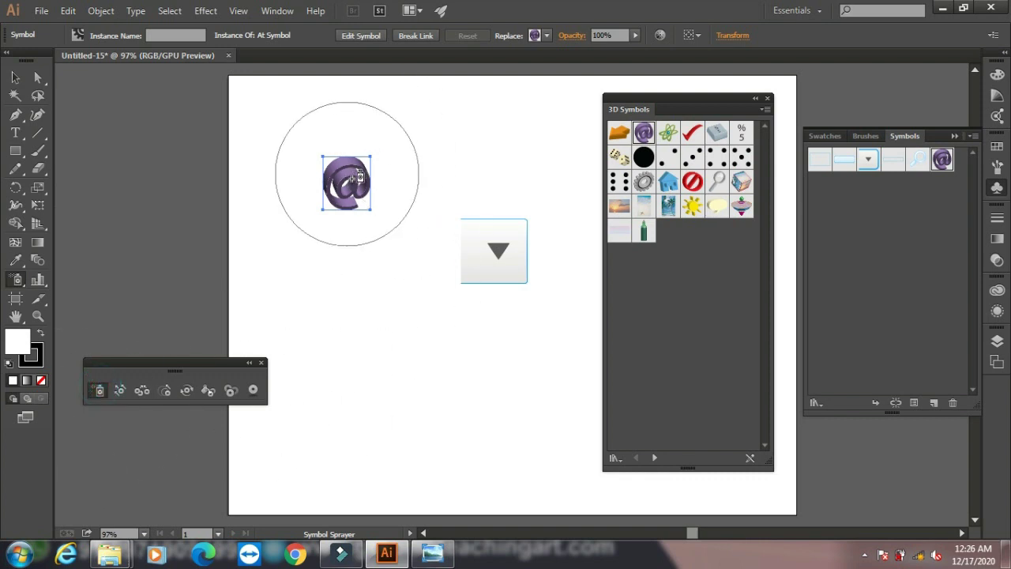
pyautogui.moveTo(353, 181); pyautogui.dragTo(318, 164)
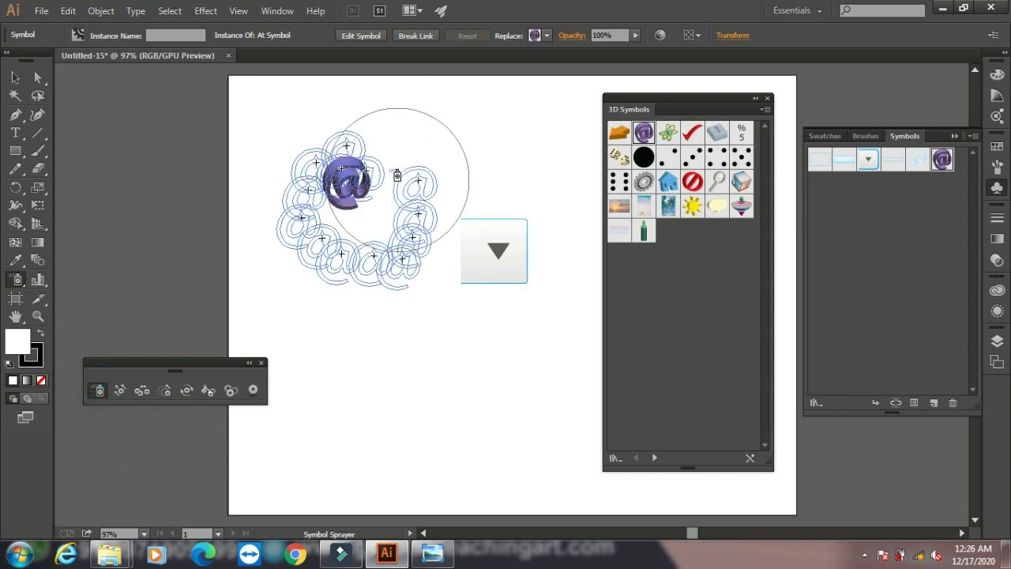
# Review the Symbolism Tools Options at 200 px diameter and intensity 8, then take the Symbol Shifter.
pyautogui.doubleClick(100, 387)
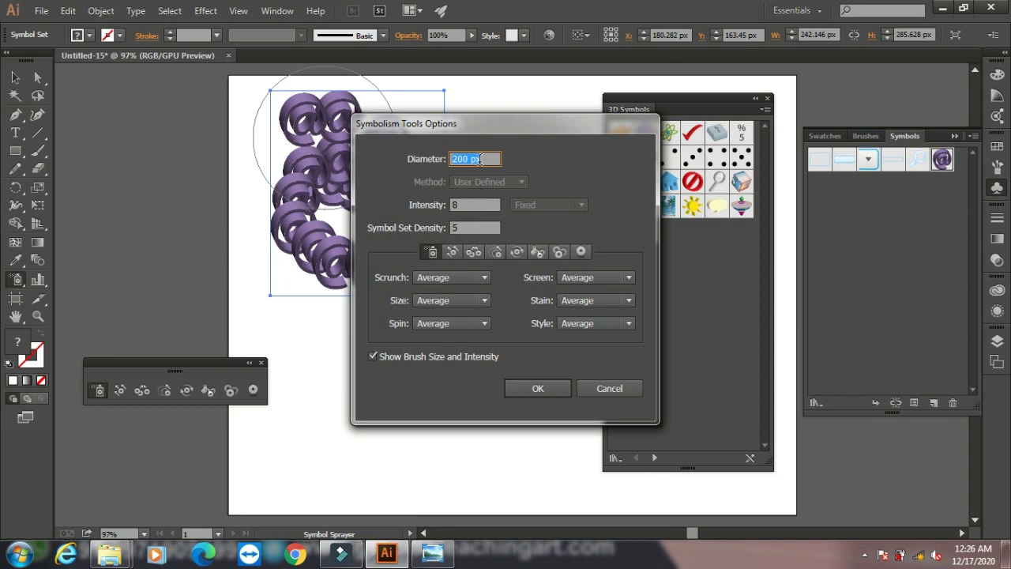
pyautogui.press('Tab')
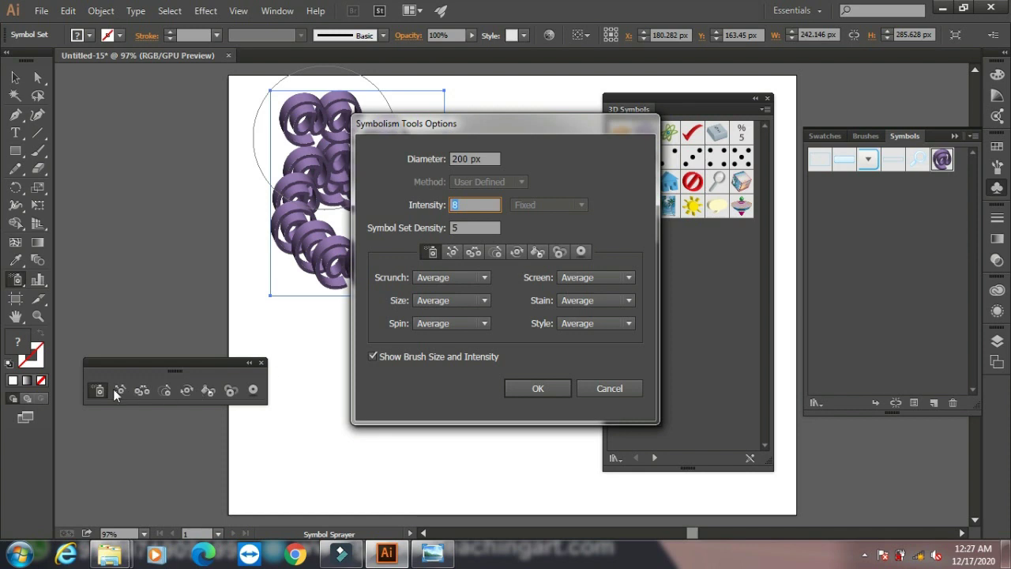
pyautogui.click(454, 251)
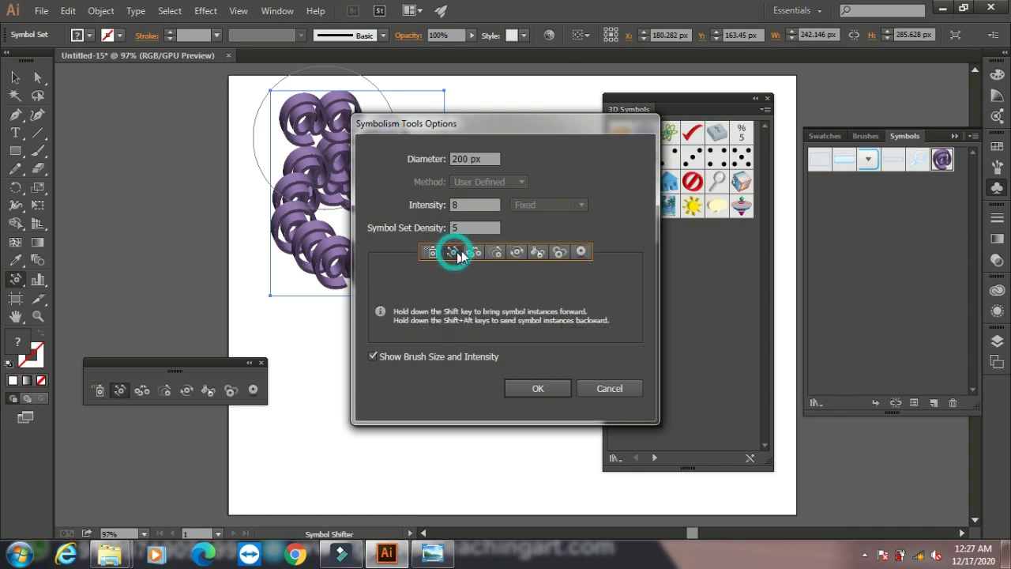
pyautogui.click(472, 252)
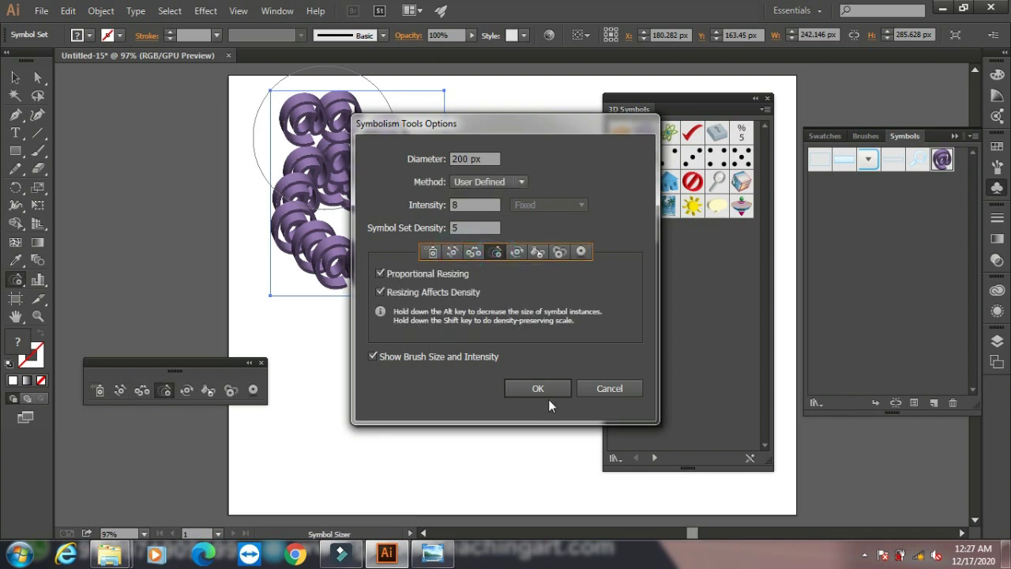
pyautogui.click(620, 388)
pyautogui.click(119, 389)
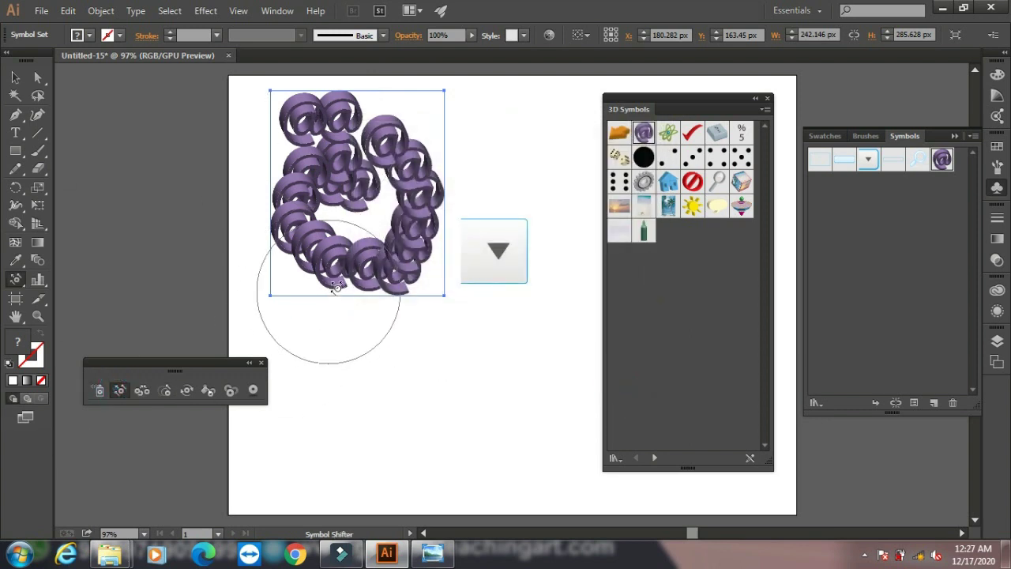
# Shift and scrunch the sprayed @ symbols into a looser curved arc.
pyautogui.moveTo(336, 271)
pyautogui.mouseDown()
pyautogui.moveTo(400, 372)
pyautogui.moveTo(389, 289)
pyautogui.moveTo(451, 232)
pyautogui.mouseUp()
pyautogui.moveTo(361, 298)
pyautogui.mouseDown()
pyautogui.moveTo(305, 321)
pyautogui.moveTo(293, 282)
pyautogui.moveTo(214, 271)
pyautogui.mouseUp()
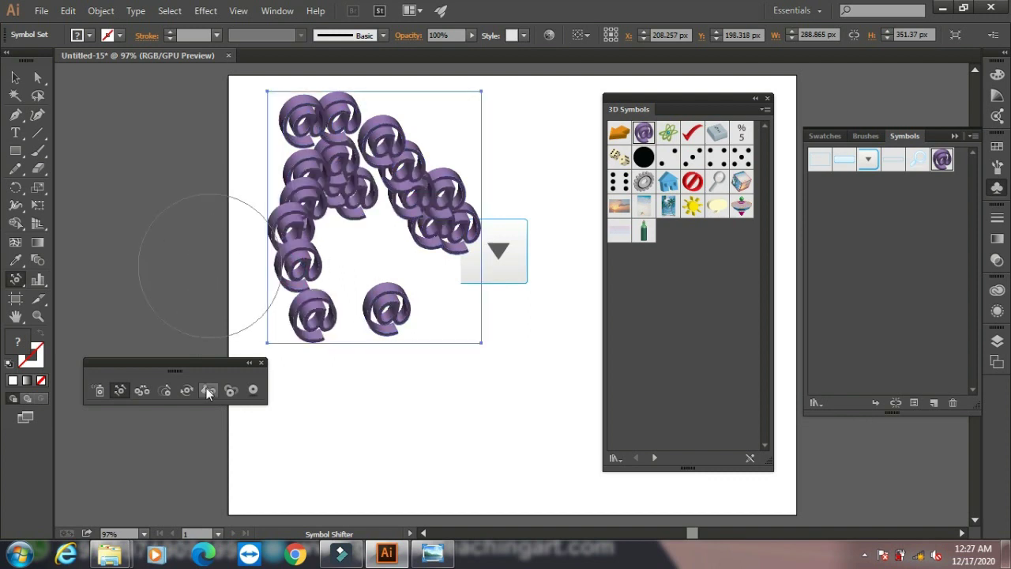
pyautogui.click(142, 390)
pyautogui.moveTo(372, 305)
pyautogui.mouseDown()
pyautogui.moveTo(340, 328)
pyautogui.moveTo(350, 307)
pyautogui.mouseUp()
# Enlarge the lower-right @ symbol greatly with the Symbol Sizer.
pyautogui.click(169, 391)
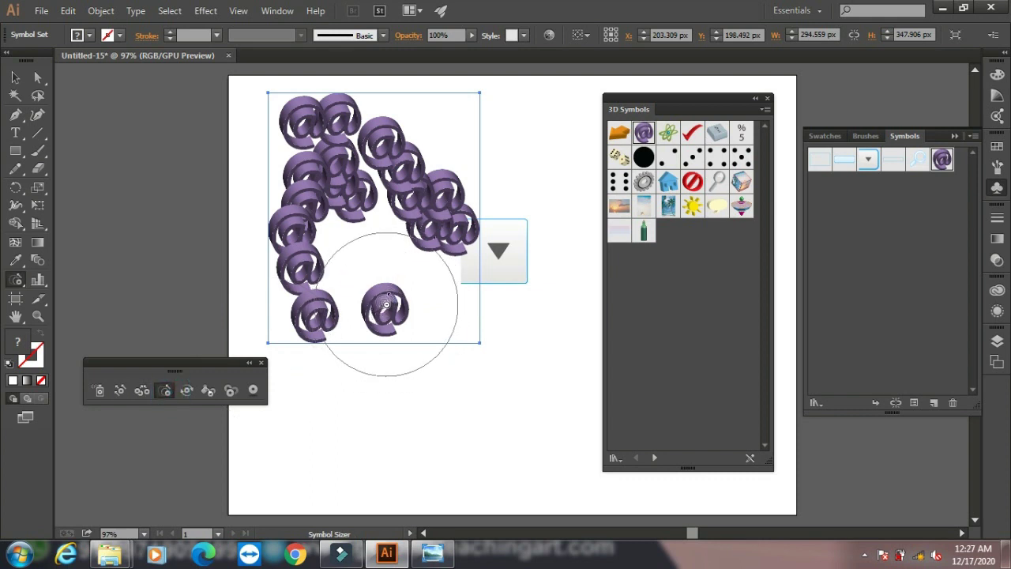
pyautogui.moveTo(387, 304); pyautogui.dragTo(387, 304)
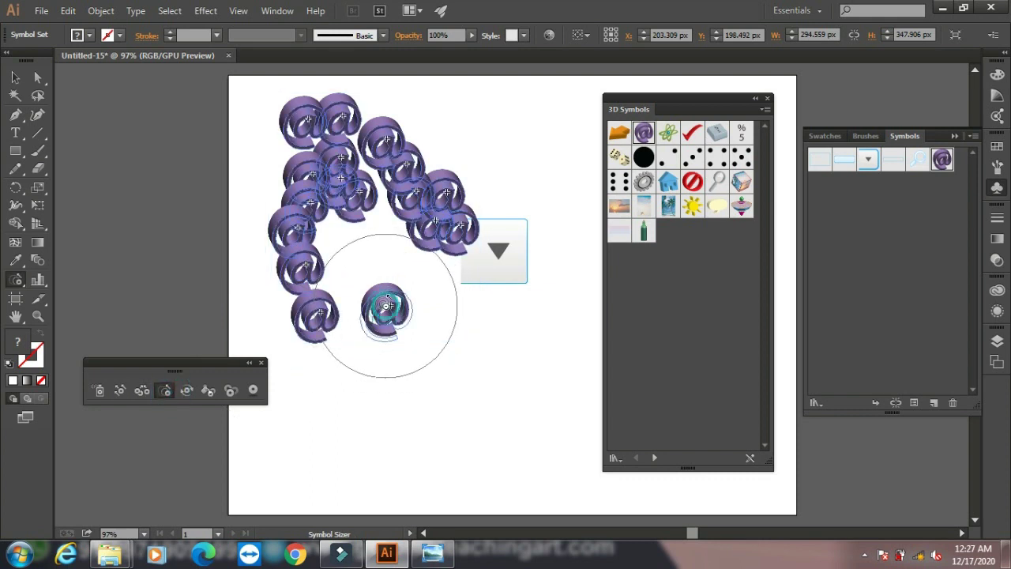
pyautogui.click(387, 306)
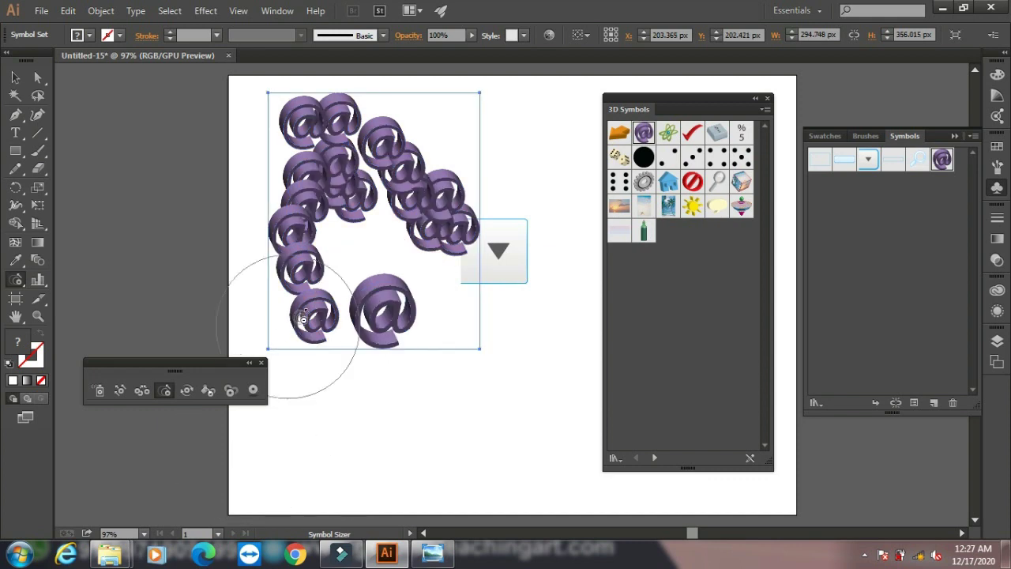
pyautogui.moveTo(381, 314); pyautogui.dragTo(385, 315)
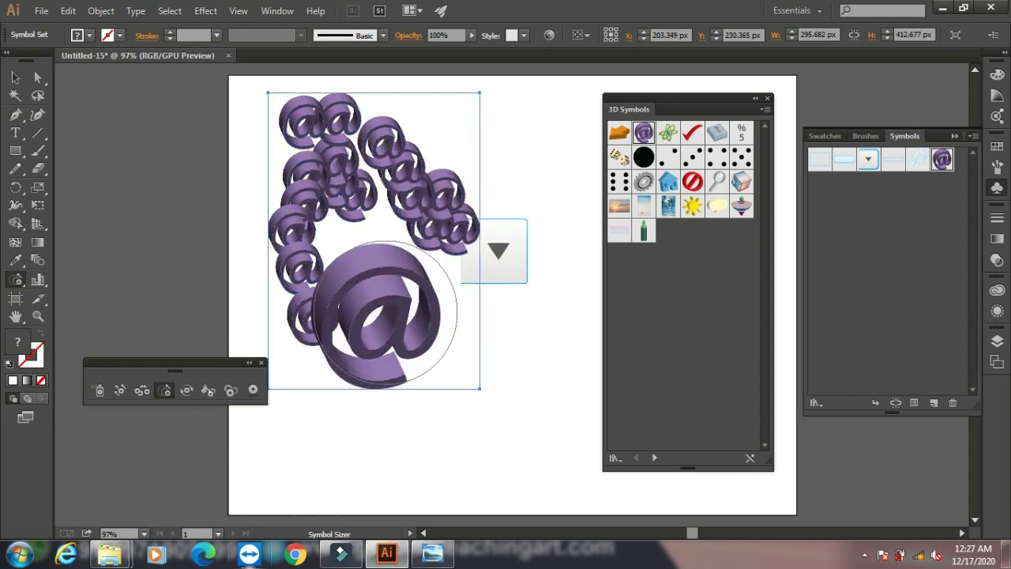
# Rotate the large @ symbol, then stain it and the lower-left @ symbols cyan.
pyautogui.click(187, 391)
pyautogui.moveTo(368, 305)
pyautogui.mouseDown()
pyautogui.moveTo(384, 308)
pyautogui.moveTo(385, 332)
pyautogui.mouseUp()
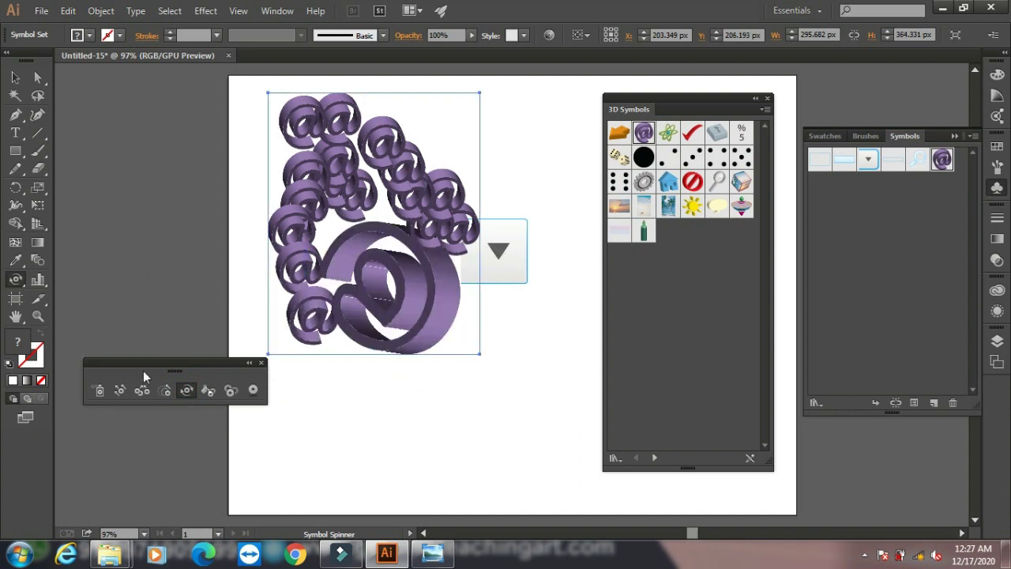
pyautogui.click(208, 391)
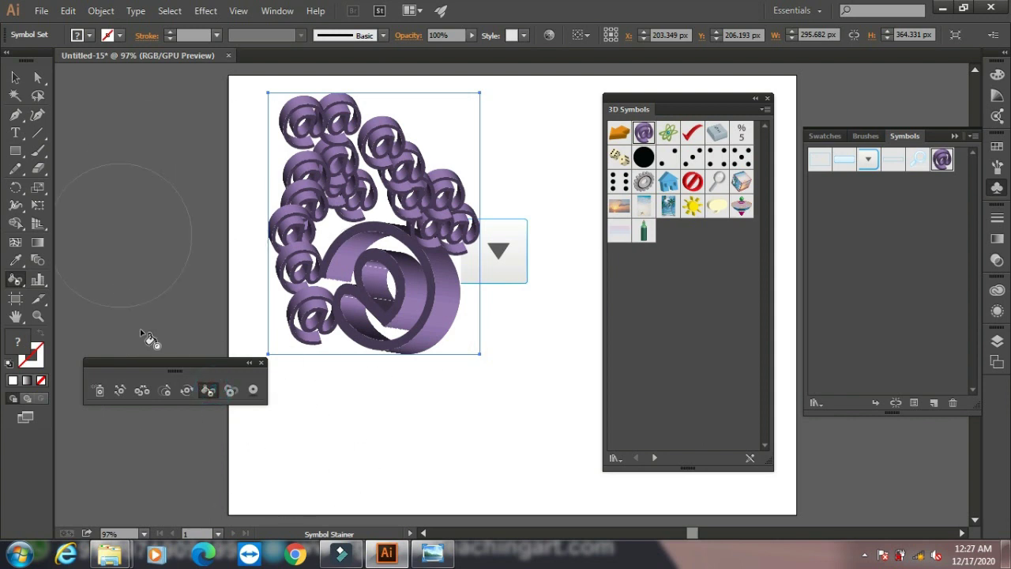
pyautogui.click(90, 35)
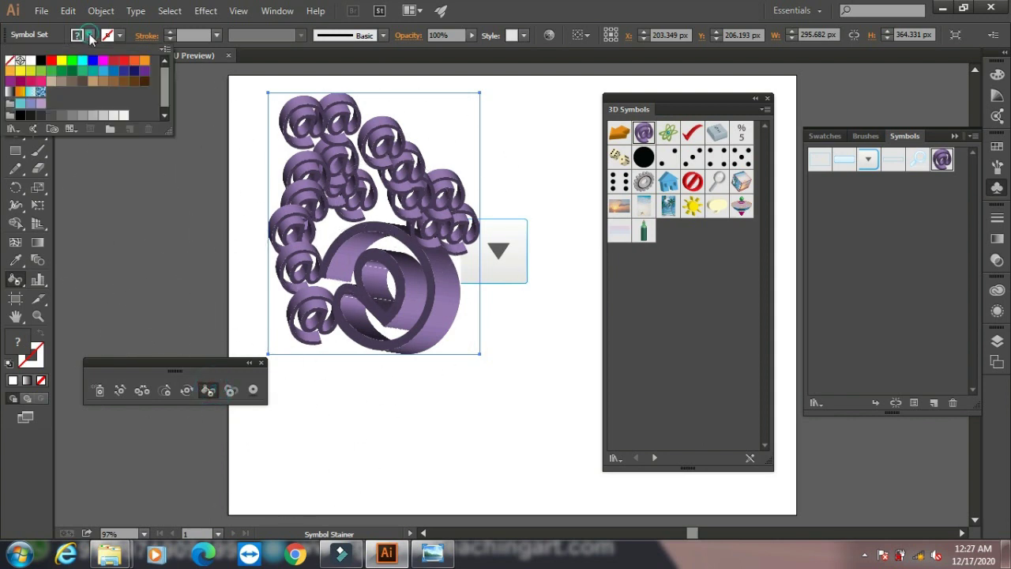
pyautogui.click(85, 61)
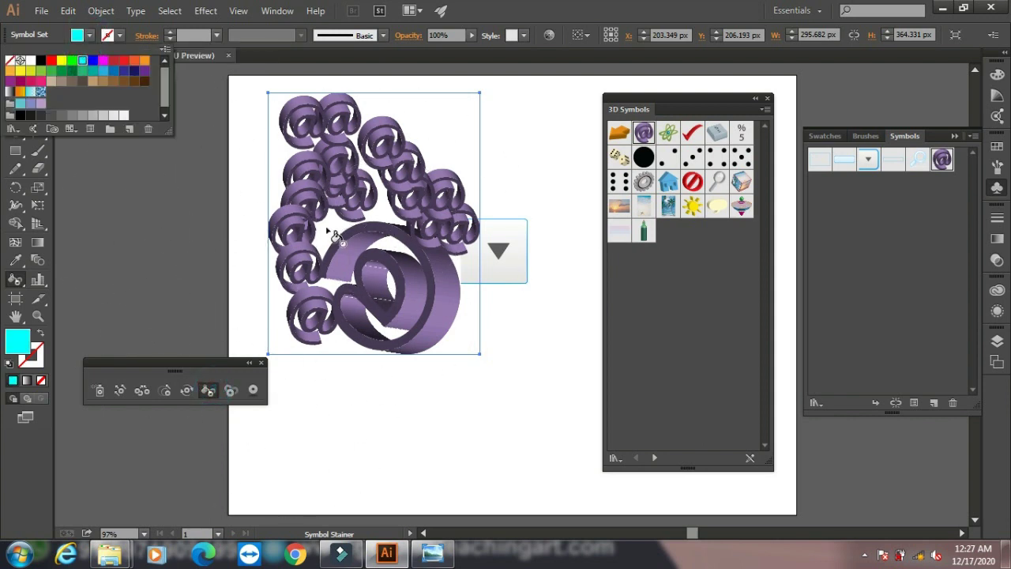
pyautogui.click(362, 267)
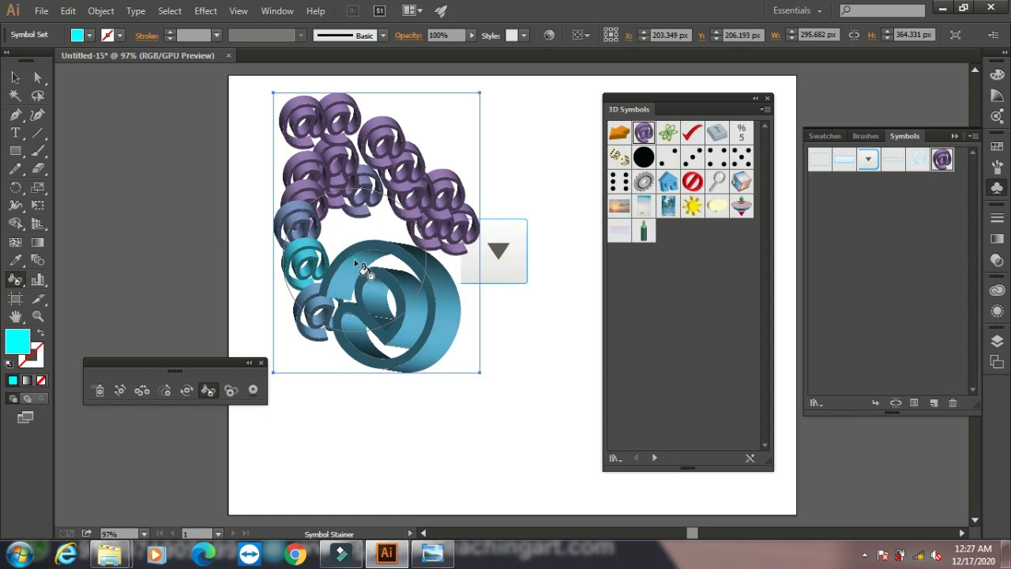
pyautogui.moveTo(362, 267); pyautogui.dragTo(368, 215)
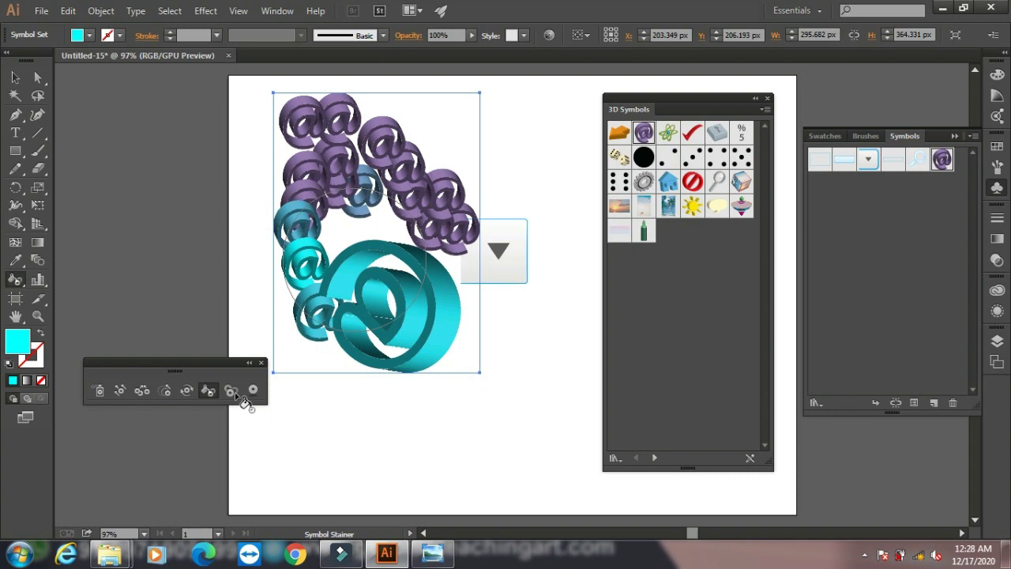
pyautogui.keyDown('alt'); pyautogui.rightClick(237, 325); pyautogui.keyUp('alt')
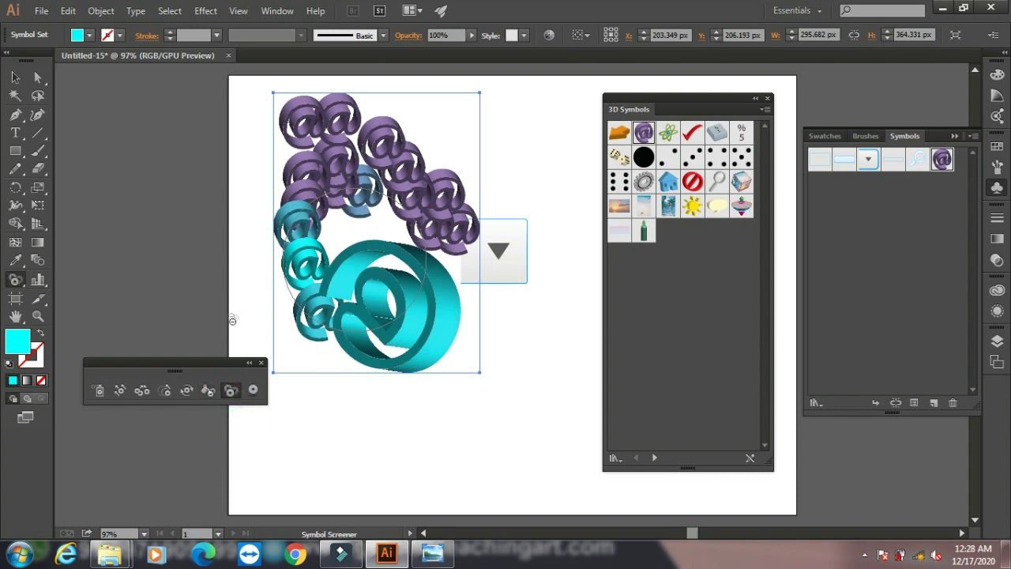
# Fade the large cyan @, delete the @ symbol set, and step to the next symbol libraries.
pyautogui.moveTo(329, 308)
pyautogui.mouseDown()
pyautogui.moveTo(366, 297)
pyautogui.moveTo(348, 300)
pyautogui.mouseUp()
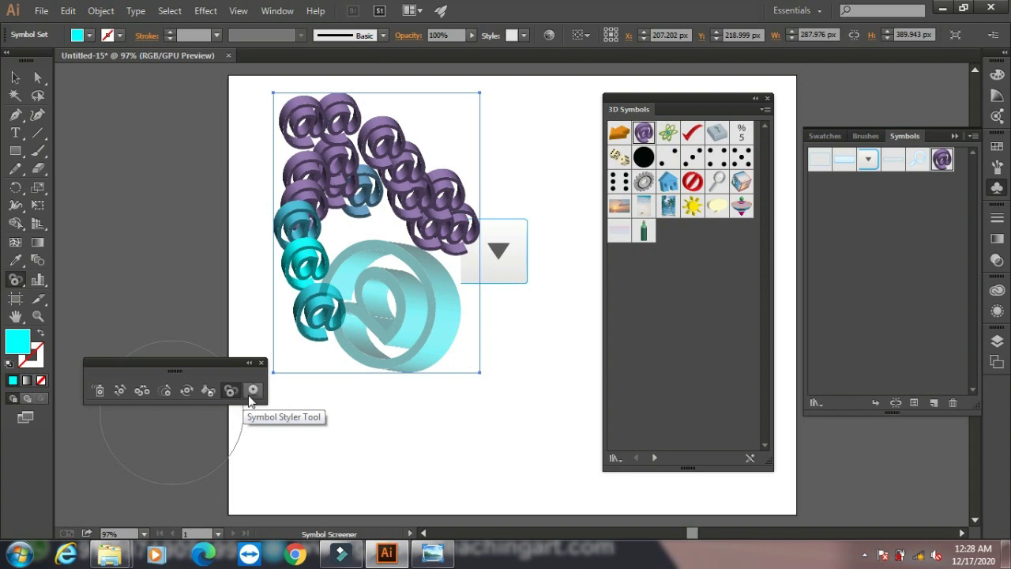
pyautogui.click(13, 79)
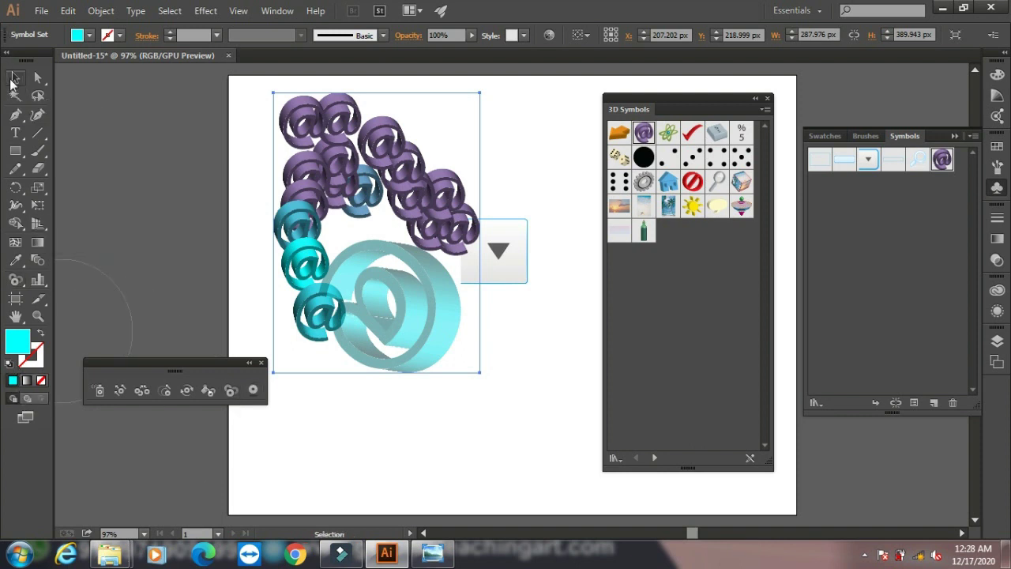
pyautogui.press('Delete')
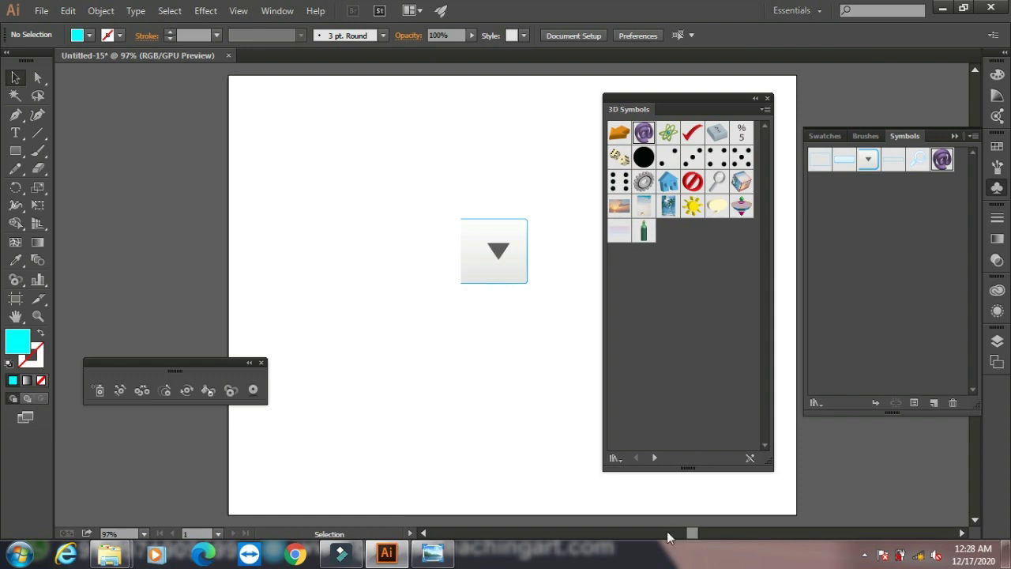
pyautogui.click(654, 458)
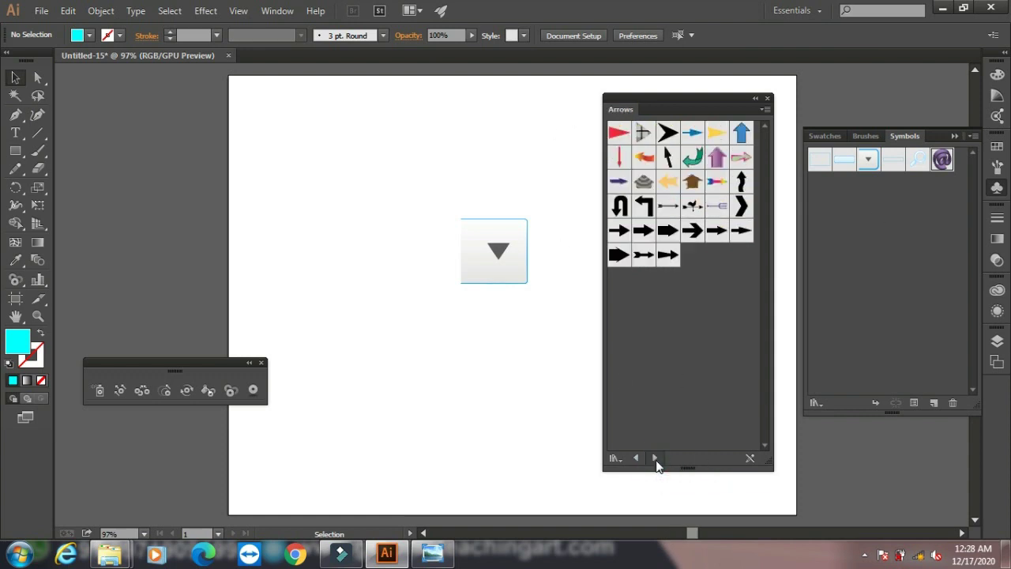
pyautogui.click(655, 458)
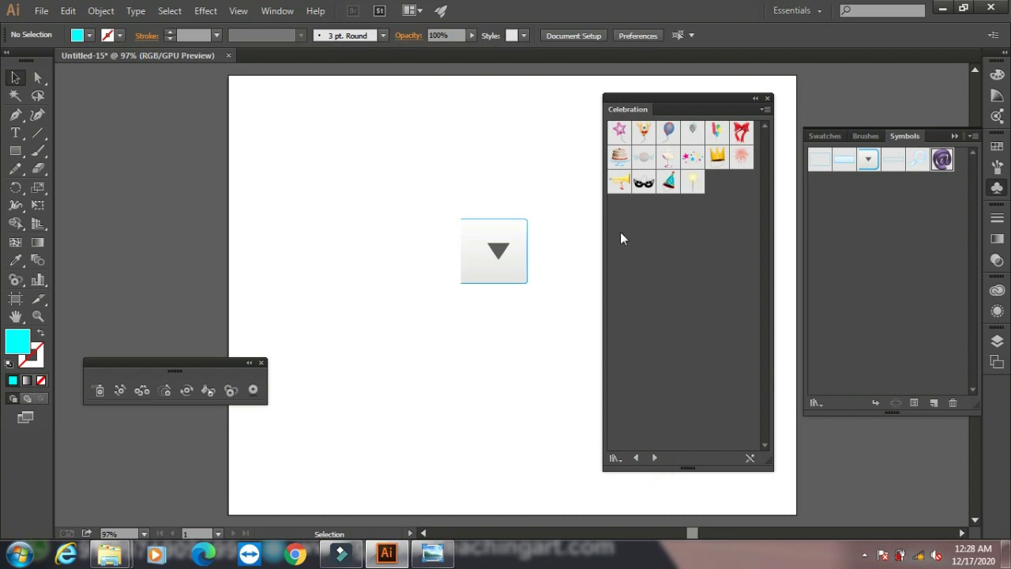
# Drag the Mask and Crown symbols from the Celebration library onto the artboard.
pyautogui.moveTo(645, 186)
pyautogui.mouseDown()
pyautogui.moveTo(289, 205)
pyautogui.moveTo(443, 276)
pyautogui.mouseUp()
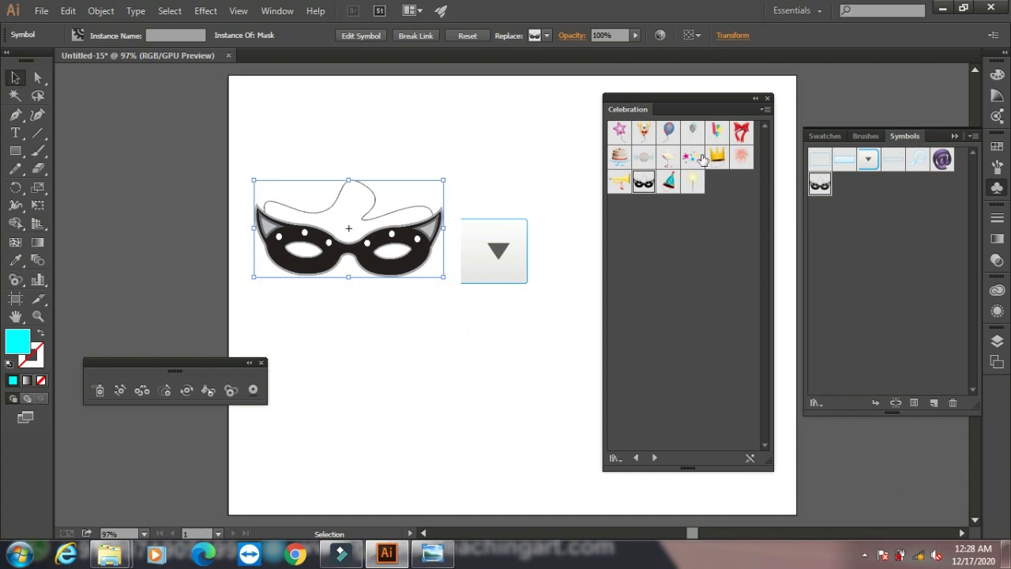
pyautogui.moveTo(717, 161)
pyautogui.mouseDown()
pyautogui.moveTo(443, 158)
pyautogui.moveTo(511, 236)
pyautogui.mouseUp()
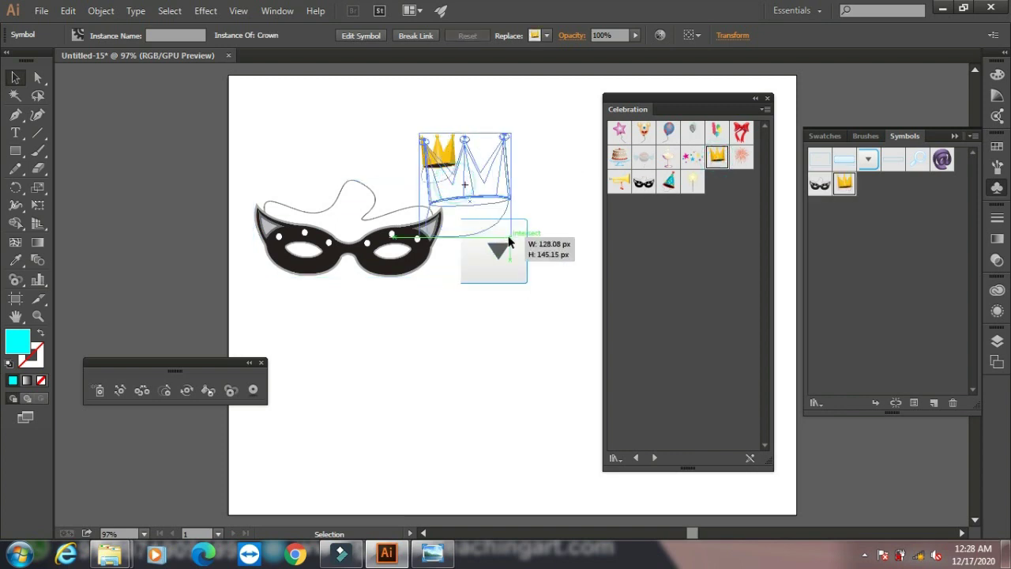
# Step through the libraries to Fashion and place the orange Dress symbol below the crown.
pyautogui.click(655, 457)
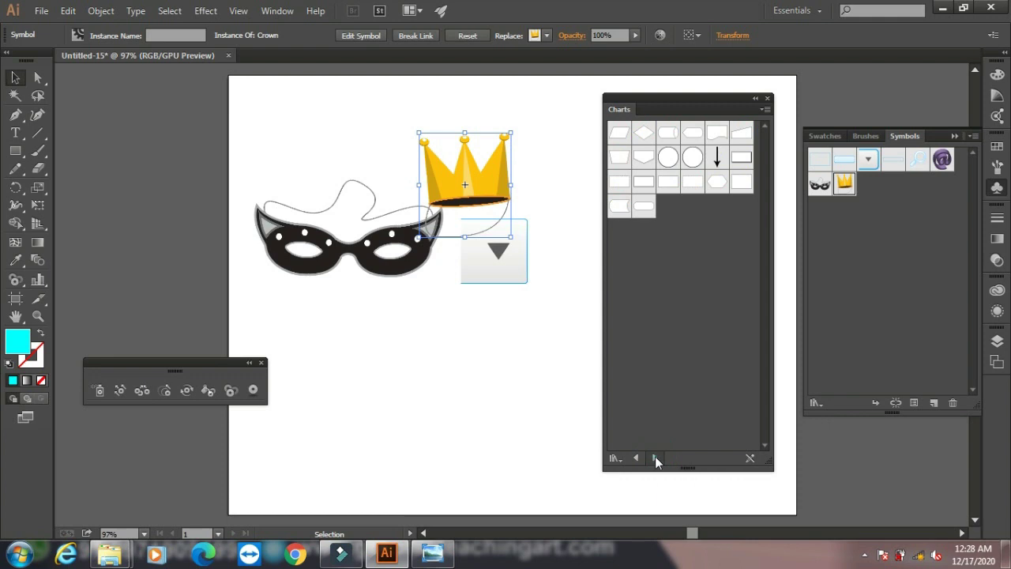
pyautogui.click(656, 457)
pyautogui.click(656, 457)
pyautogui.click(655, 458)
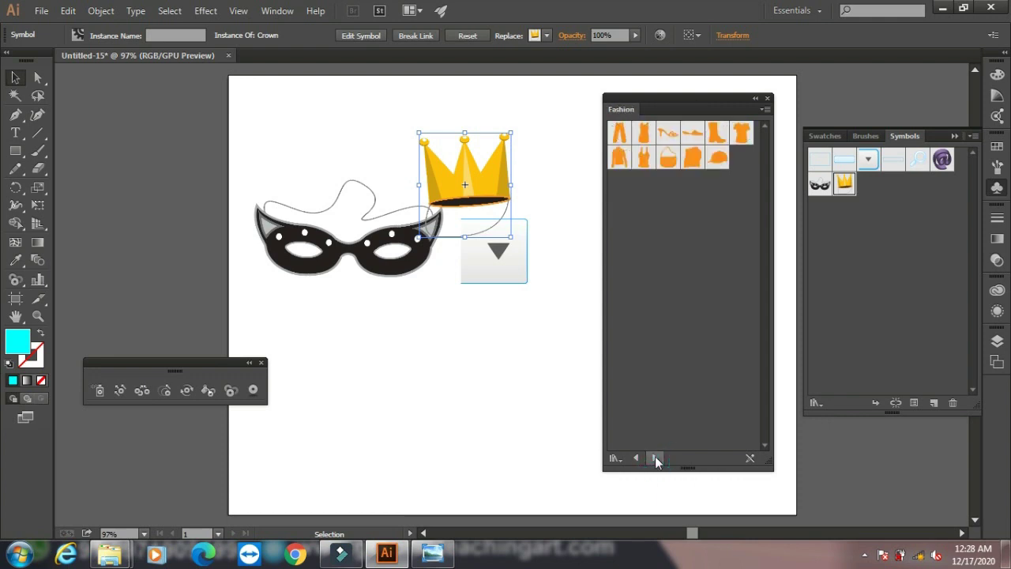
pyautogui.click(655, 458)
pyautogui.click(636, 458)
pyautogui.moveTo(644, 133)
pyautogui.mouseDown()
pyautogui.moveTo(418, 354)
pyautogui.moveTo(530, 483)
pyautogui.mouseUp()
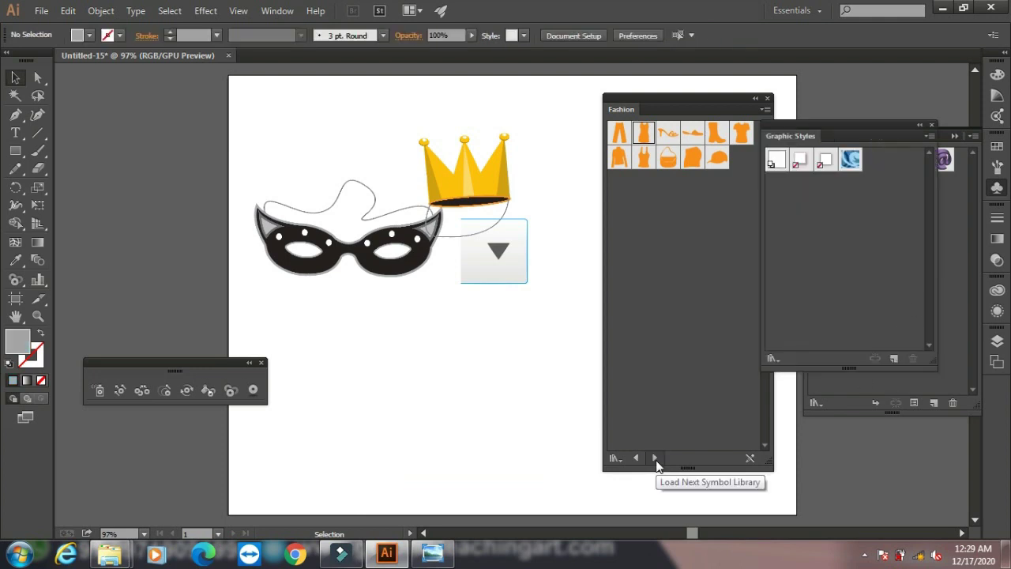
# Place the Florid Vector Pack 09 swirl on the artboard below the mask.
pyautogui.click(655, 457)
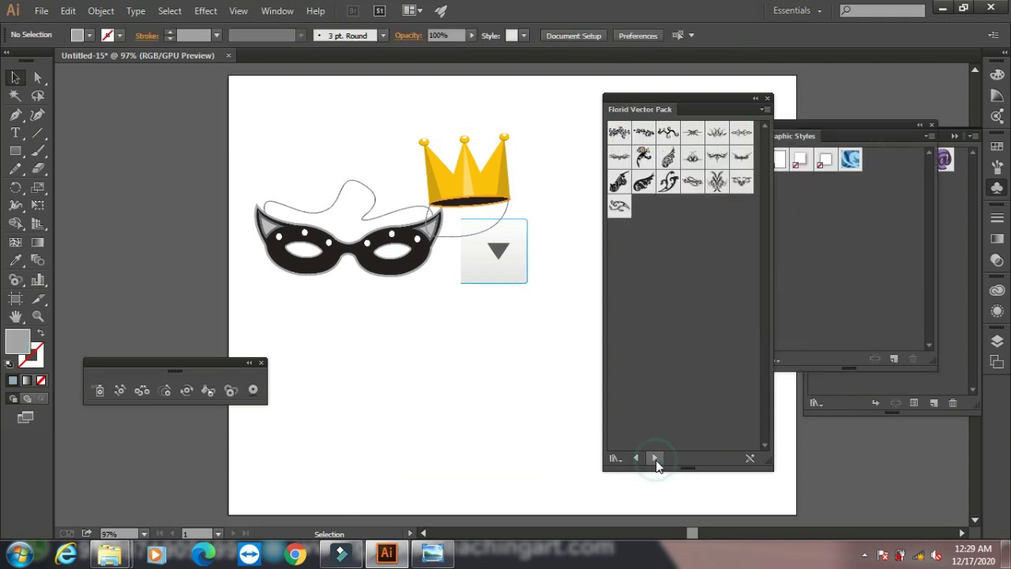
pyautogui.moveTo(667, 156); pyautogui.dragTo(387, 342)
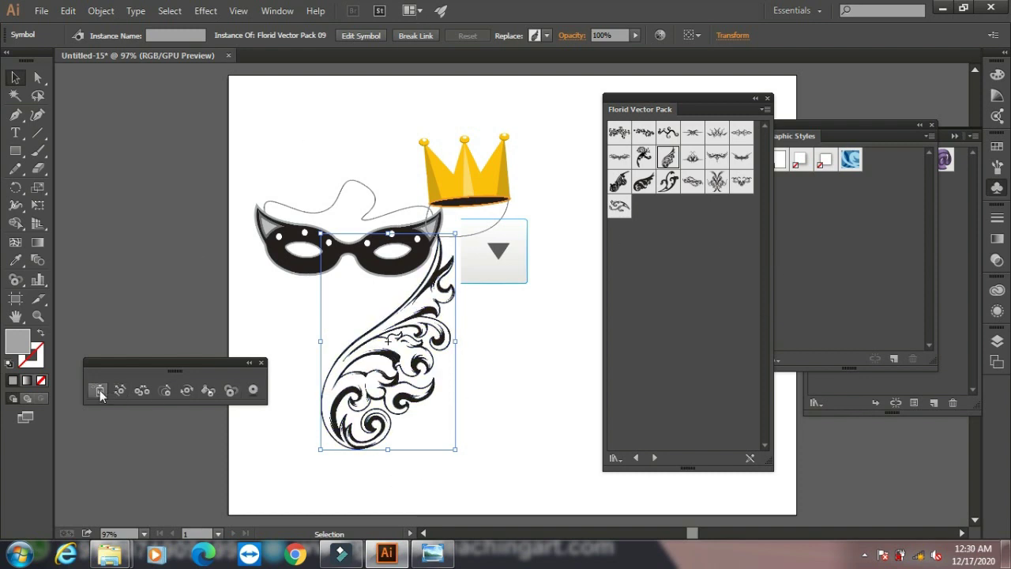
# Choose the Symbol Stainer and set the fill to gold F2B120 in the colour picker.
pyautogui.click(209, 392)
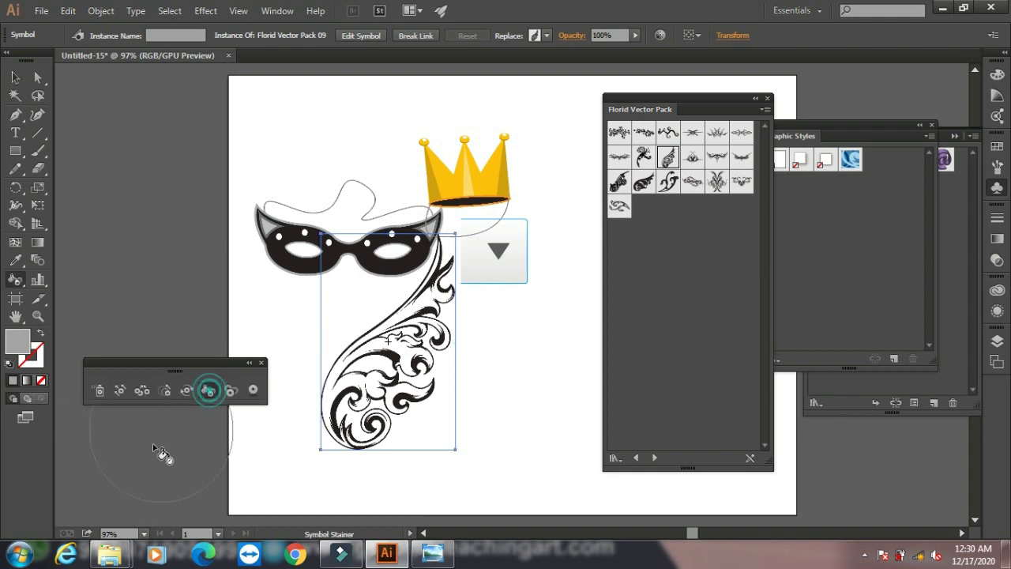
pyautogui.doubleClick(19, 338)
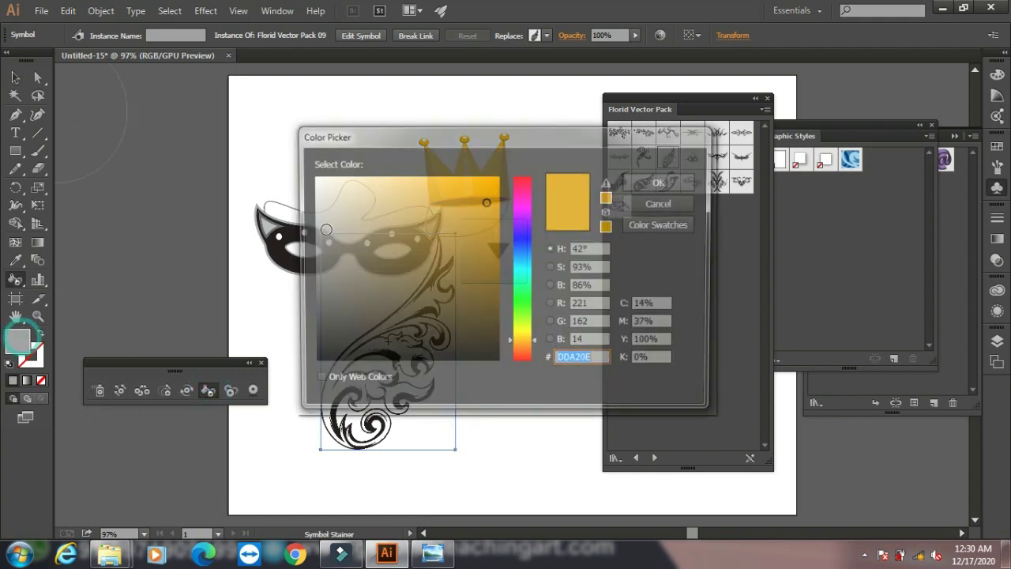
pyautogui.click(477, 184)
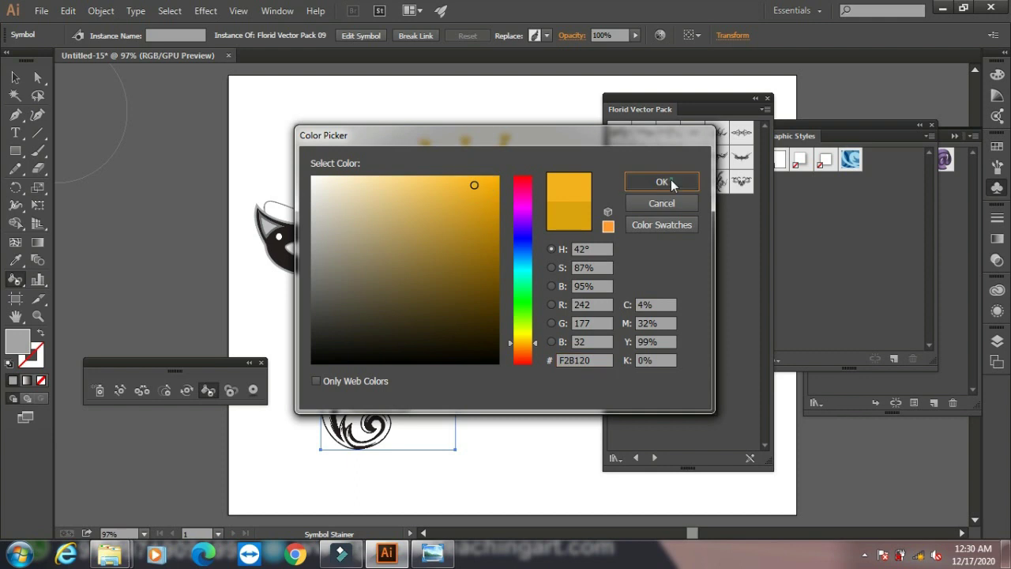
pyautogui.click(662, 181)
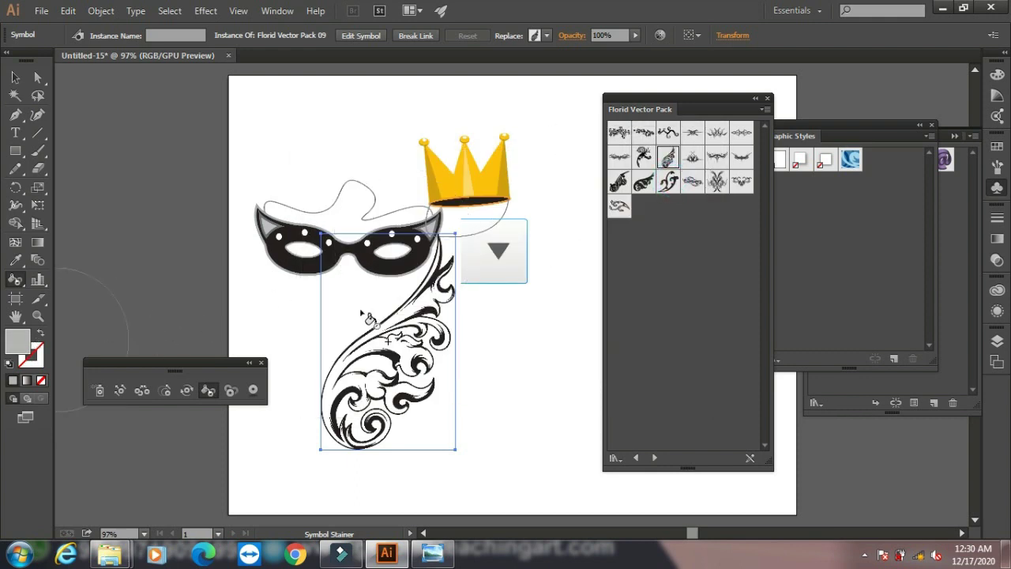
# Switch the Color panel to RGB mode and pick blue 0048FF from the spectrum.
pyautogui.click(997, 74)
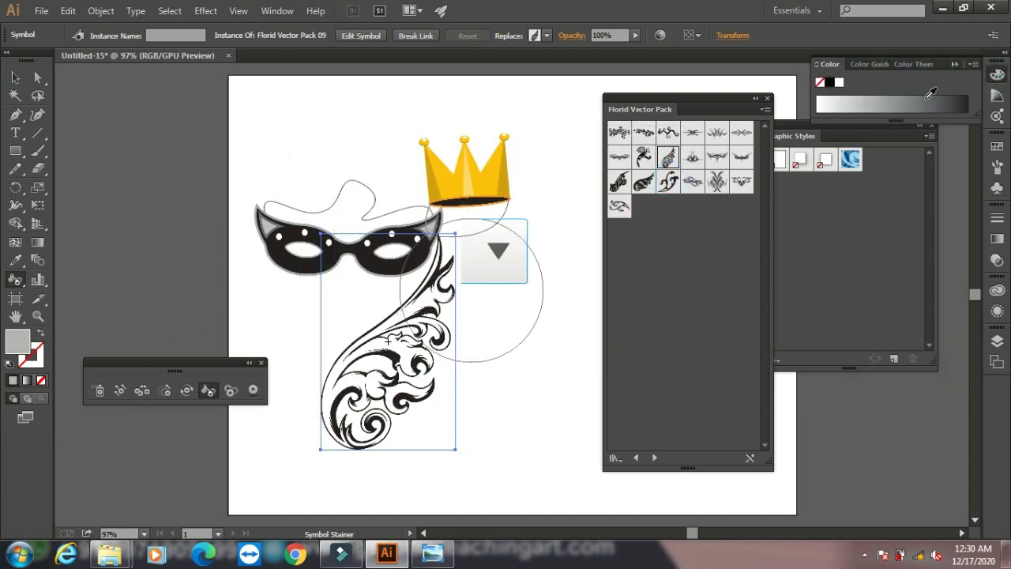
pyautogui.click(972, 64)
pyautogui.click(868, 106)
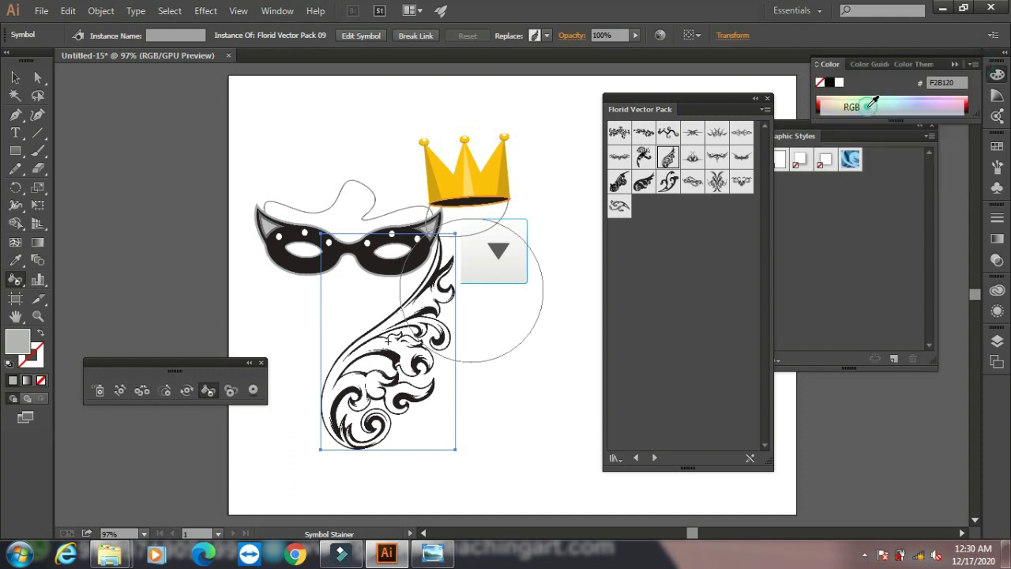
pyautogui.click(913, 100)
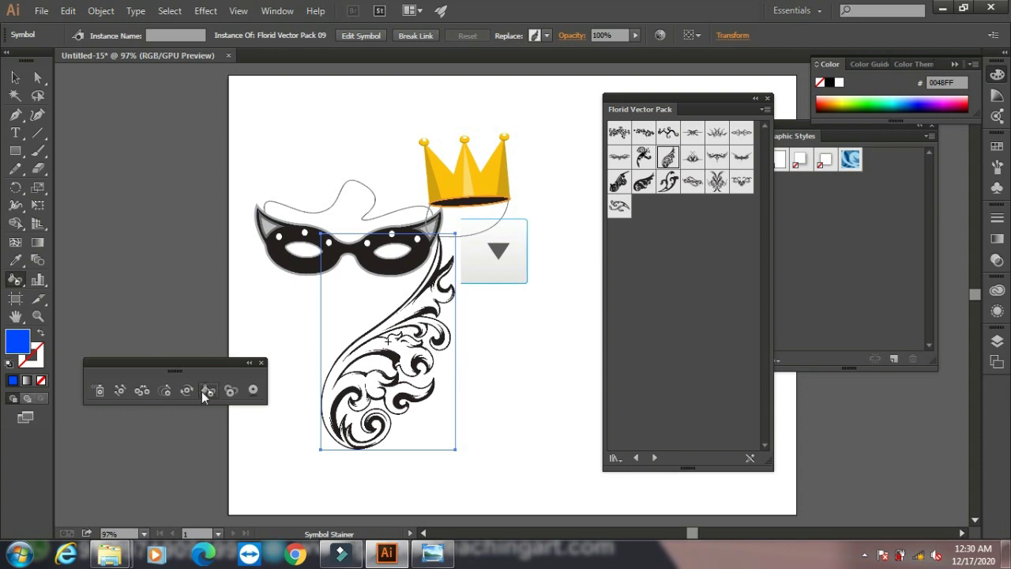
# Stain the florid ornament blue, then restain it with cyan 00FFFF to get dark teal.
pyautogui.moveTo(388, 347); pyautogui.dragTo(380, 362)
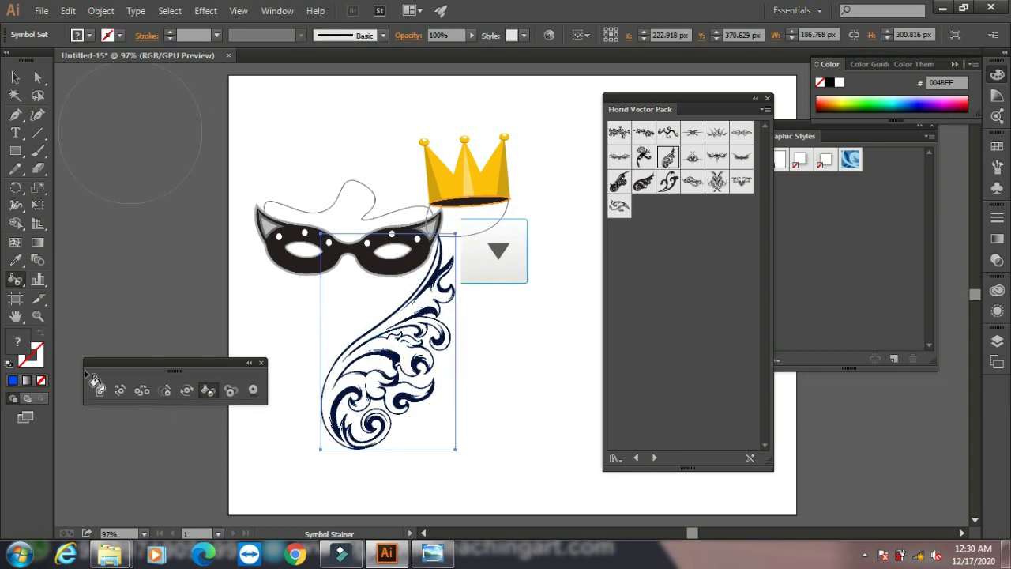
pyautogui.click(89, 34)
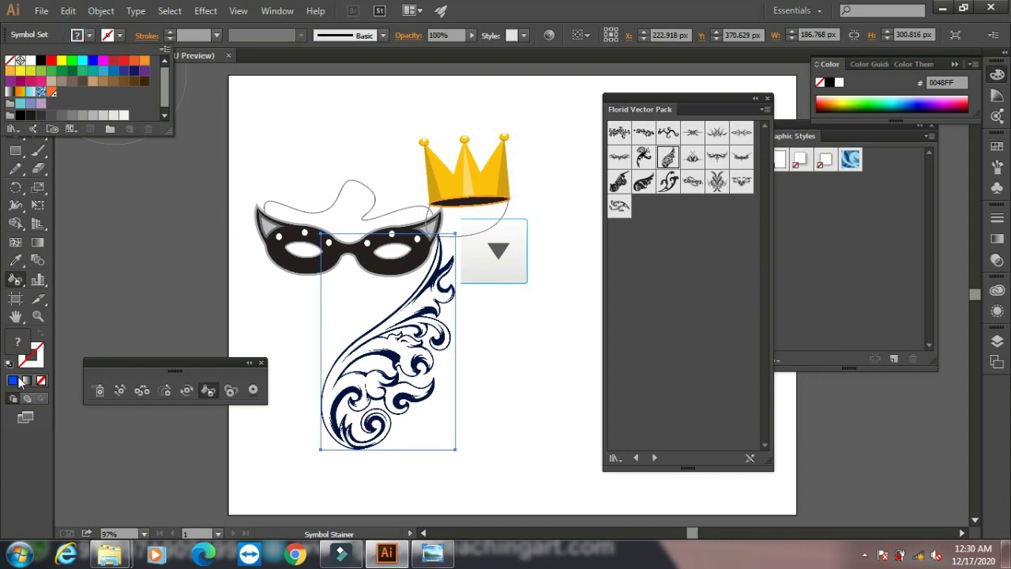
pyautogui.click(63, 82)
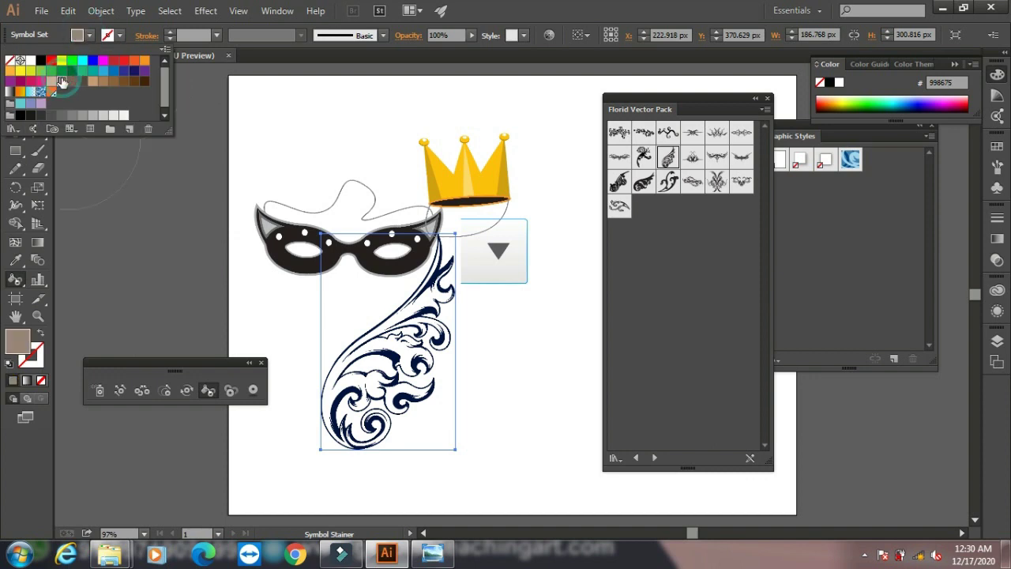
pyautogui.click(81, 68)
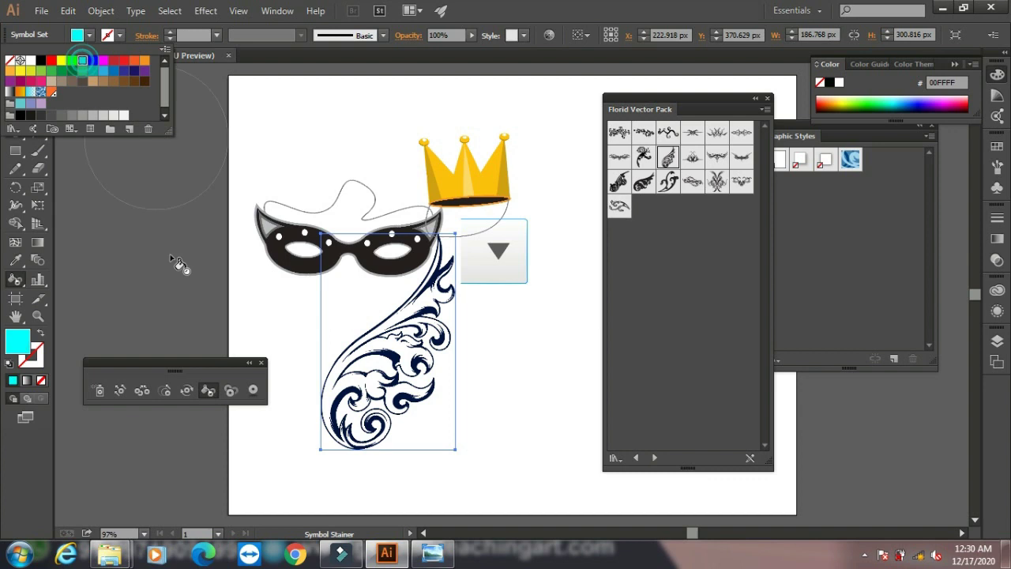
pyautogui.click(385, 362)
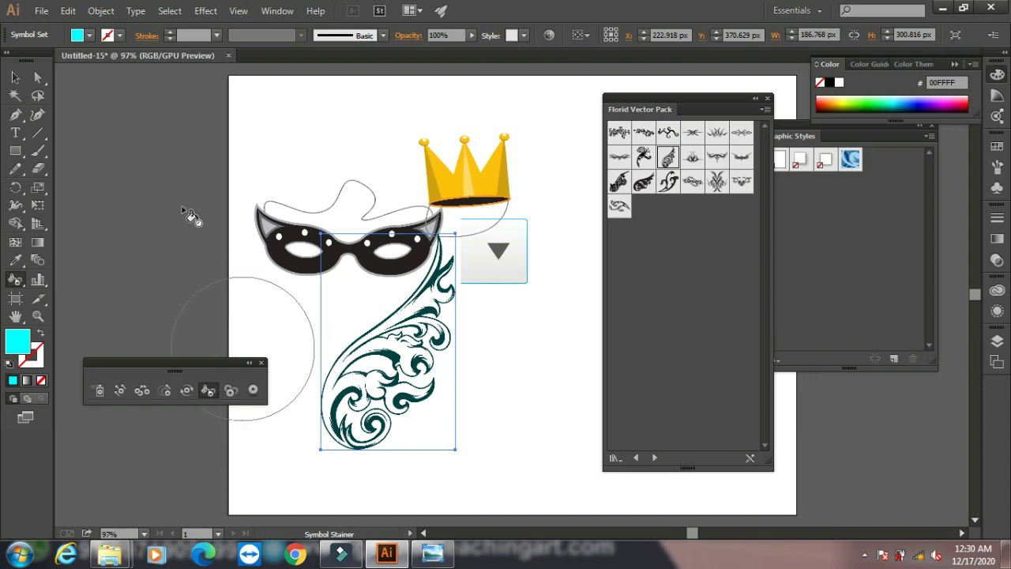
# Expand the stained ornament into ordinary artwork with Object > Expand.
pyautogui.click(101, 11)
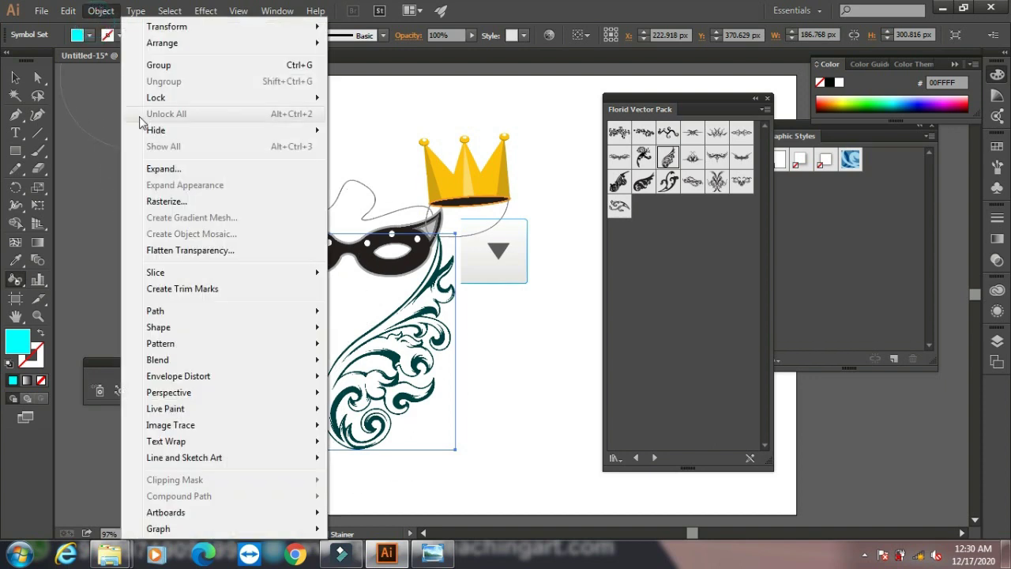
pyautogui.click(152, 172)
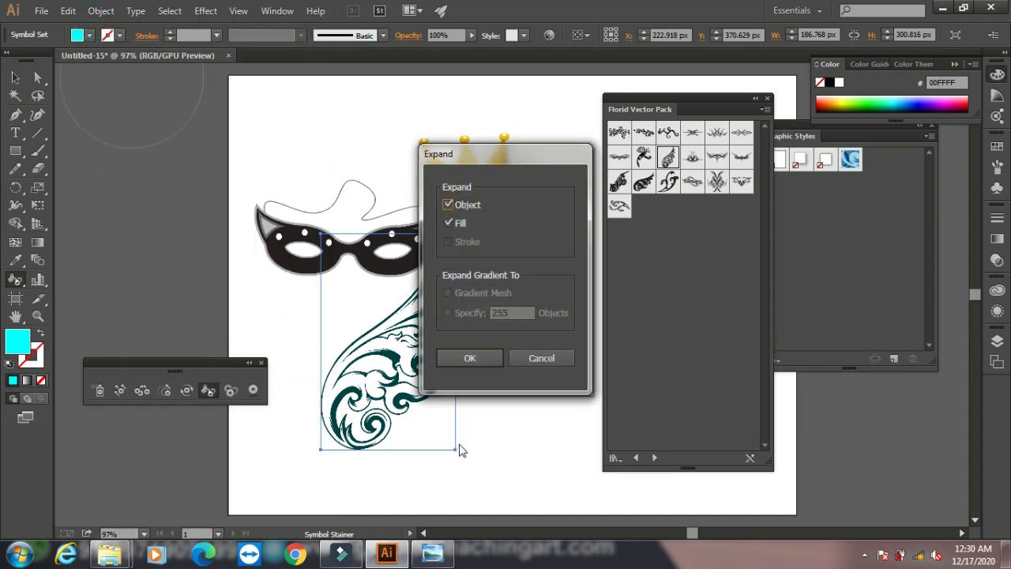
pyautogui.click(472, 359)
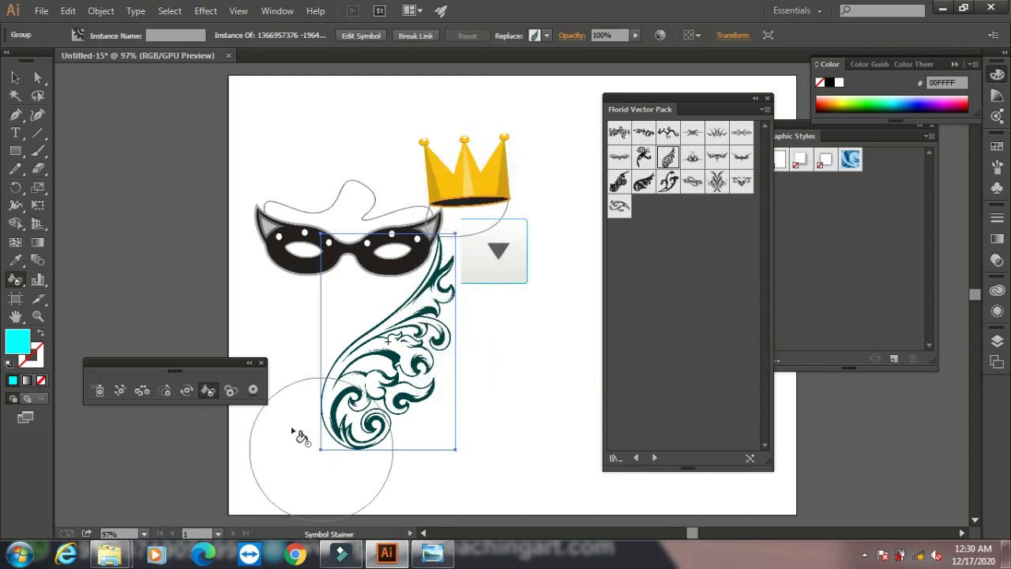
# With the Selection tool active, browse Flowers through Illuminate Ribbons libraries, then minimise Illustrator.
pyautogui.click(15, 76)
pyautogui.click(654, 458)
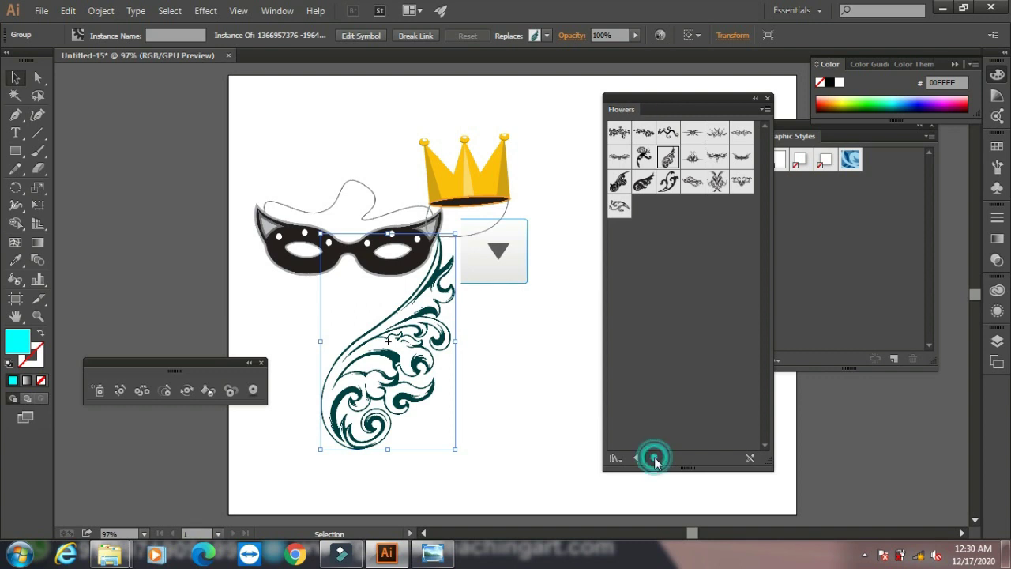
pyautogui.click(654, 457)
pyautogui.click(654, 458)
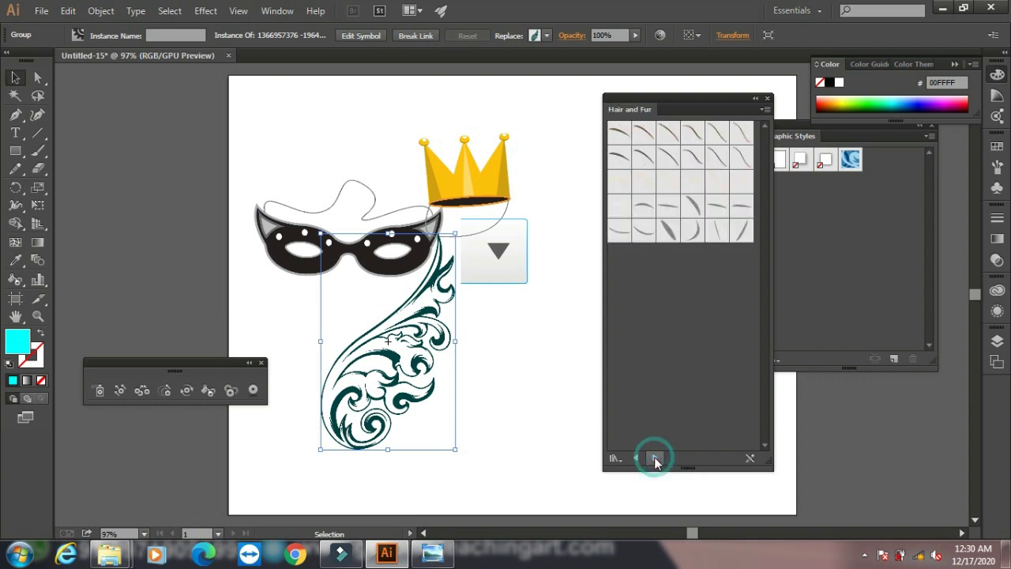
pyautogui.click(654, 457)
pyautogui.click(654, 457)
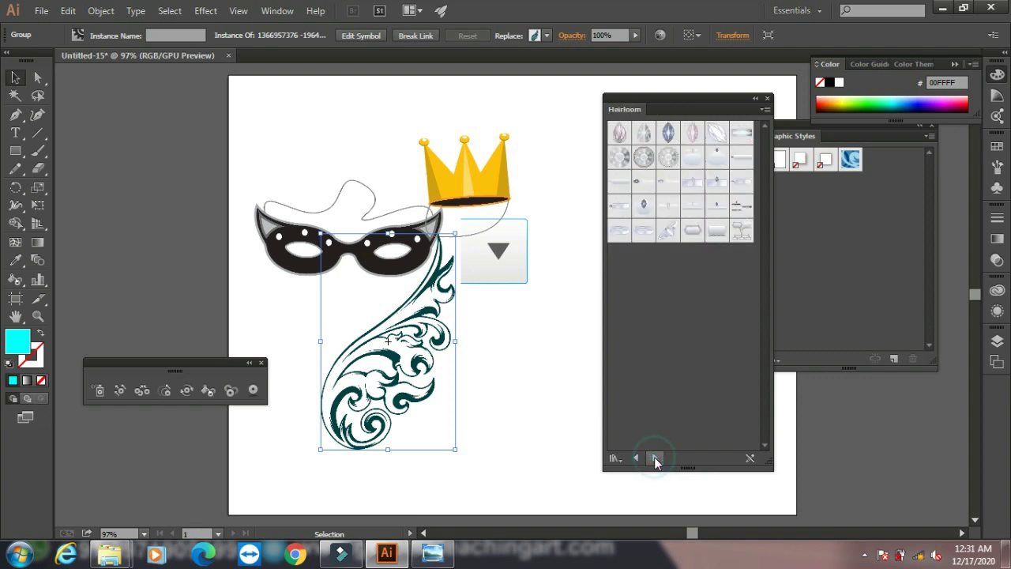
pyautogui.click(654, 458)
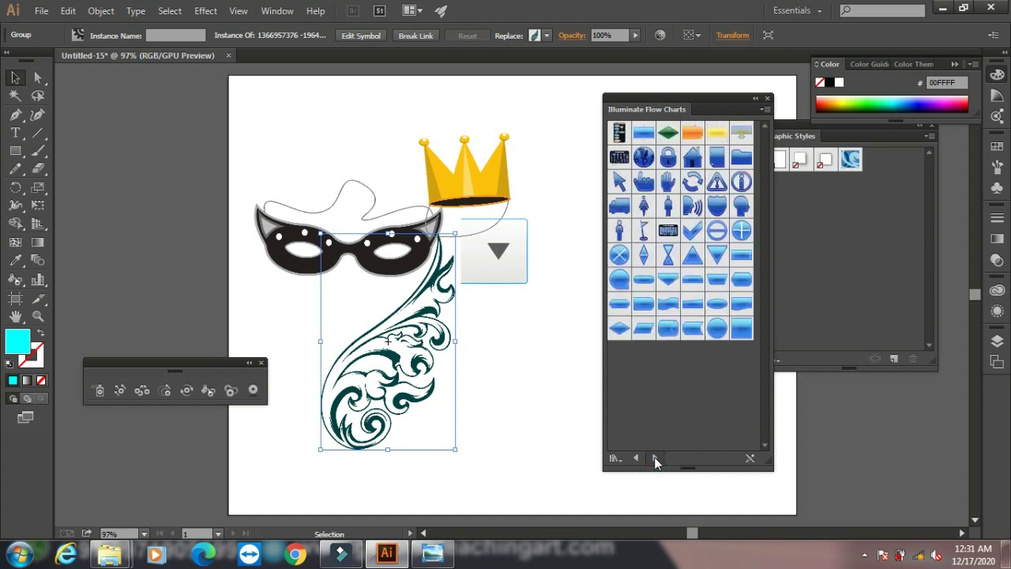
pyautogui.click(654, 457)
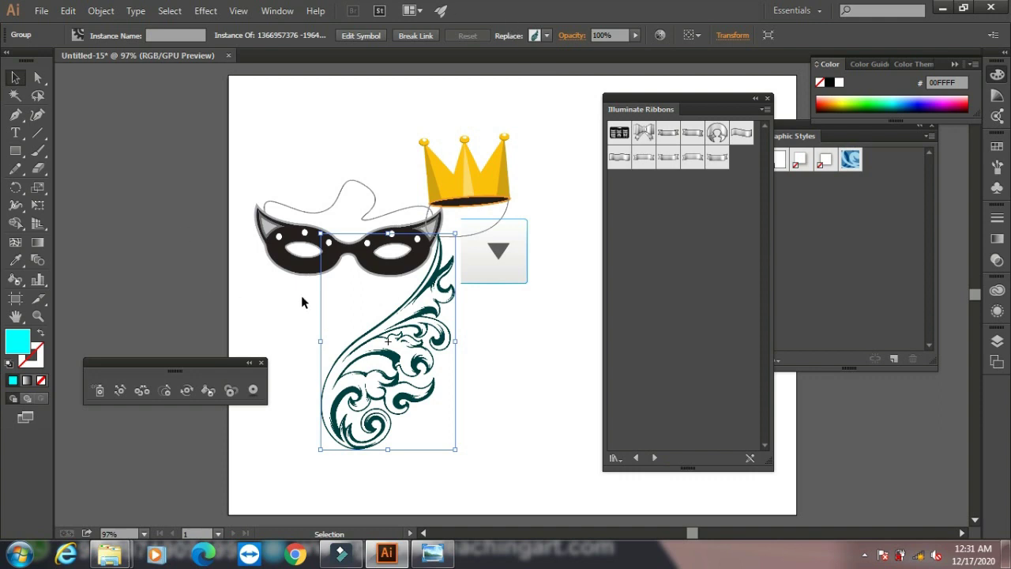
pyautogui.click(945, 9)
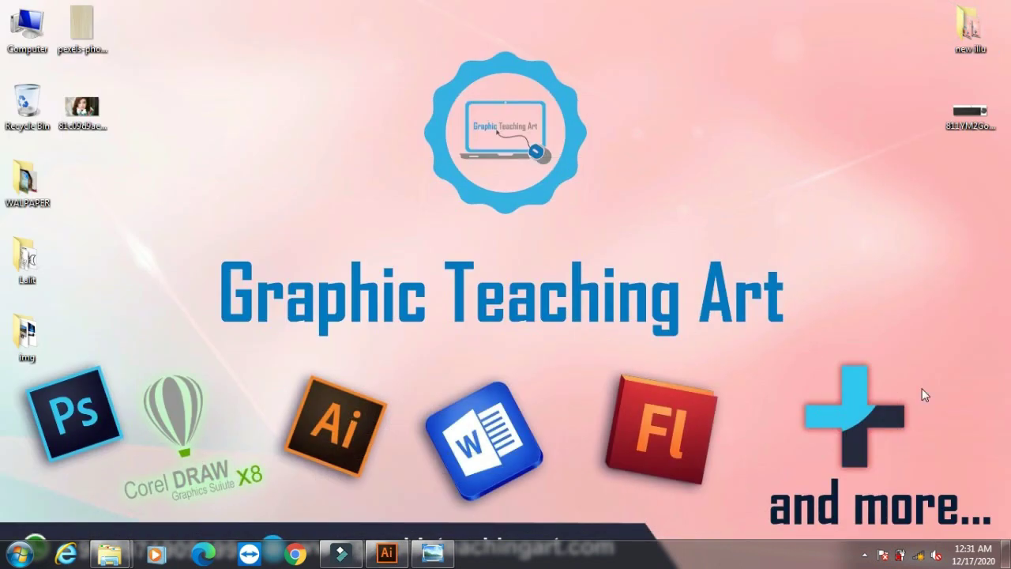